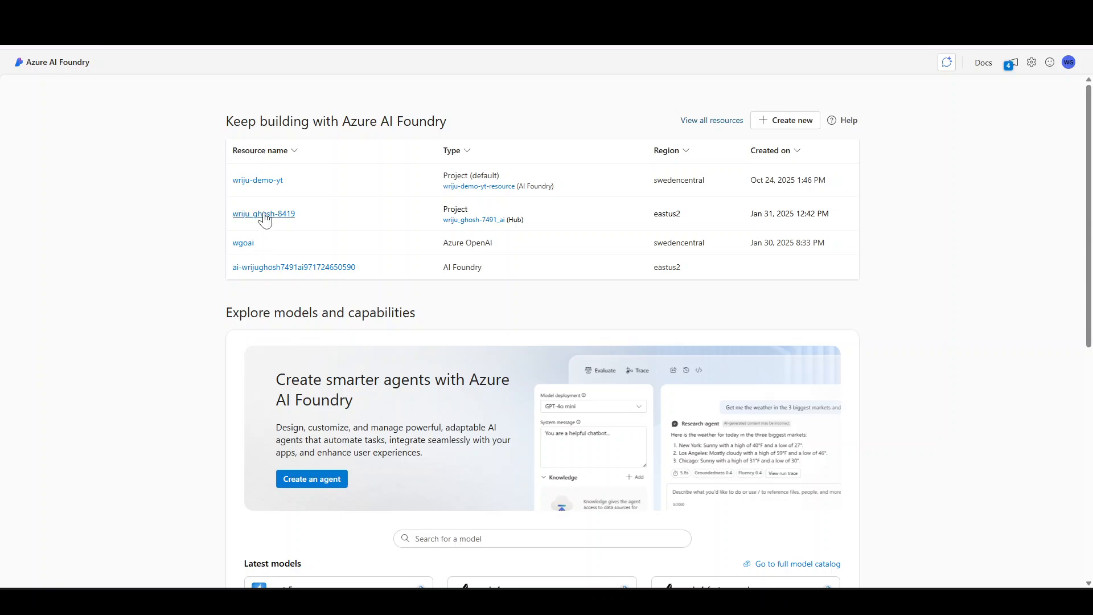
Step: Open the agents list of the default demo project in swedencentral and delete the existing agent Agent83
left_click(265, 181)
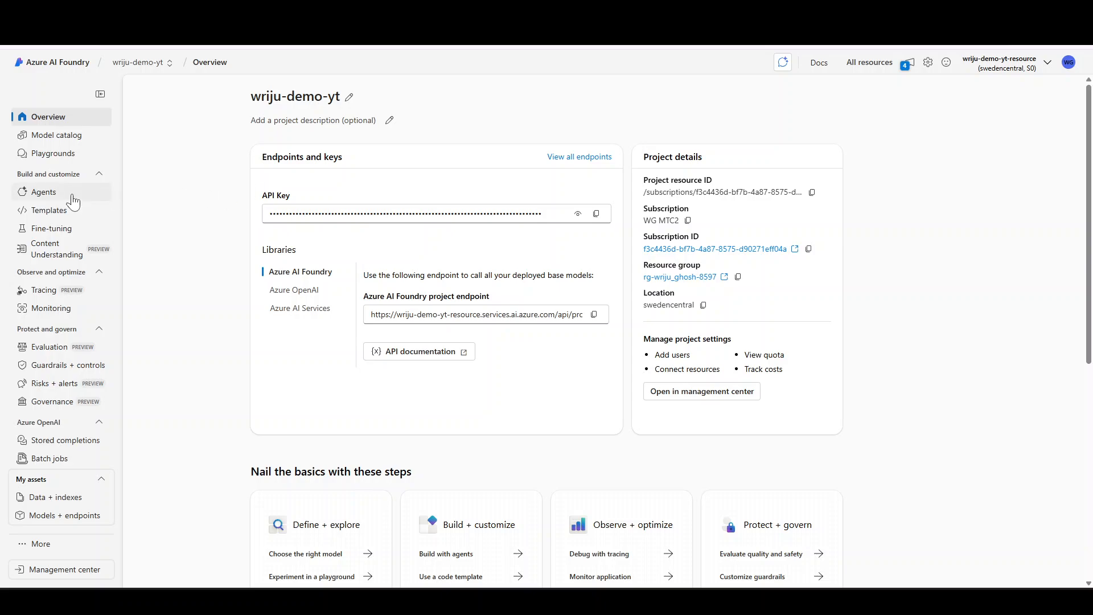
left_click(43, 197)
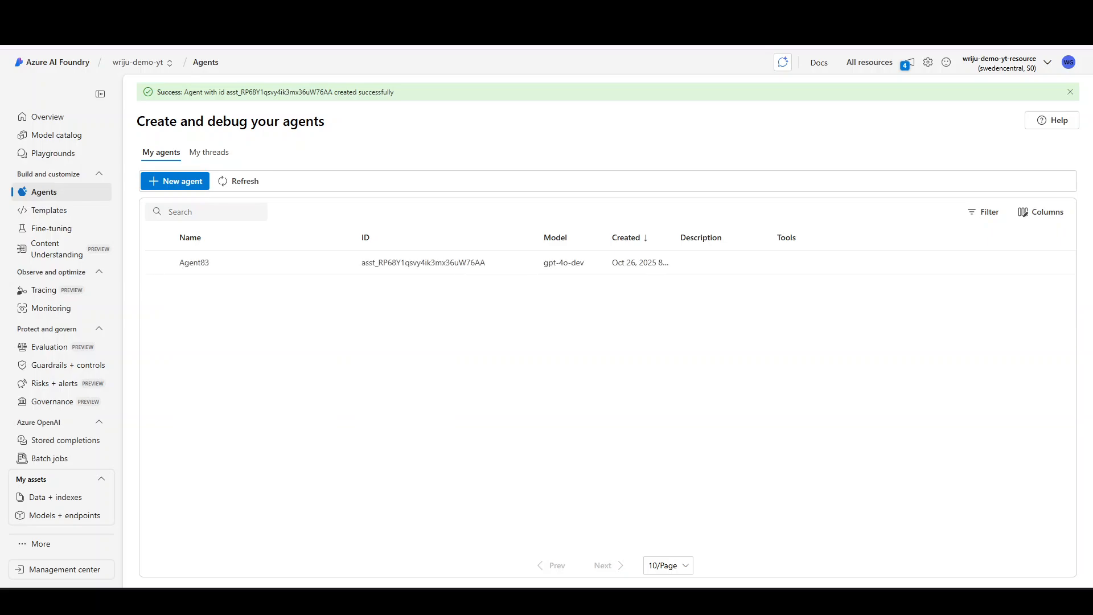
left_click(159, 263)
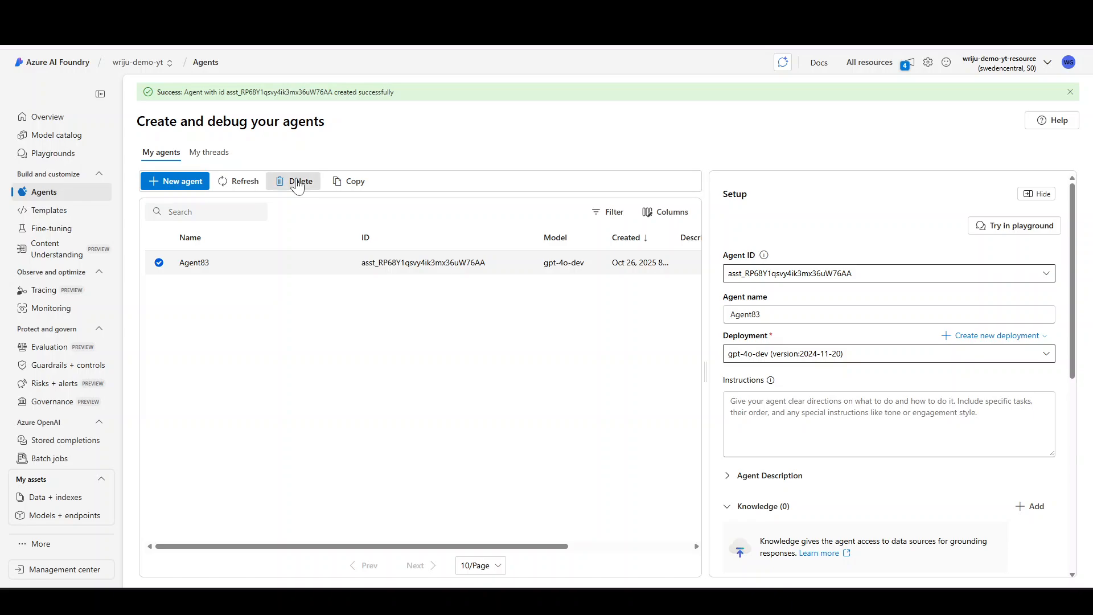
left_click(299, 181)
left_click(589, 338)
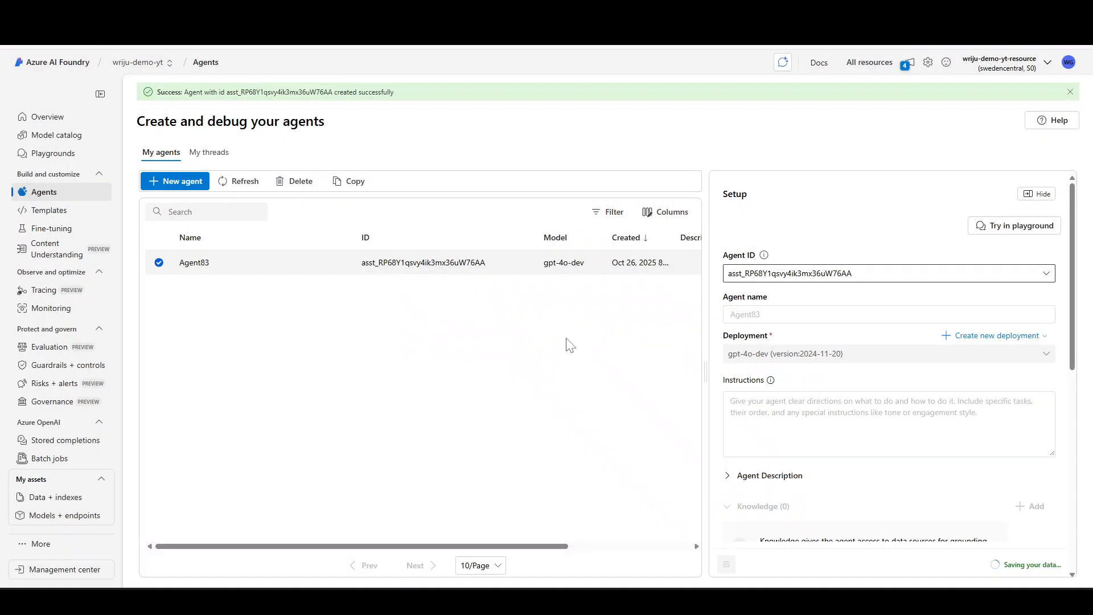
Step: Create a new agent and name it "Contoso Outdoor Sales Agent", copying the title line from Agent-demo.txt
left_click(195, 184)
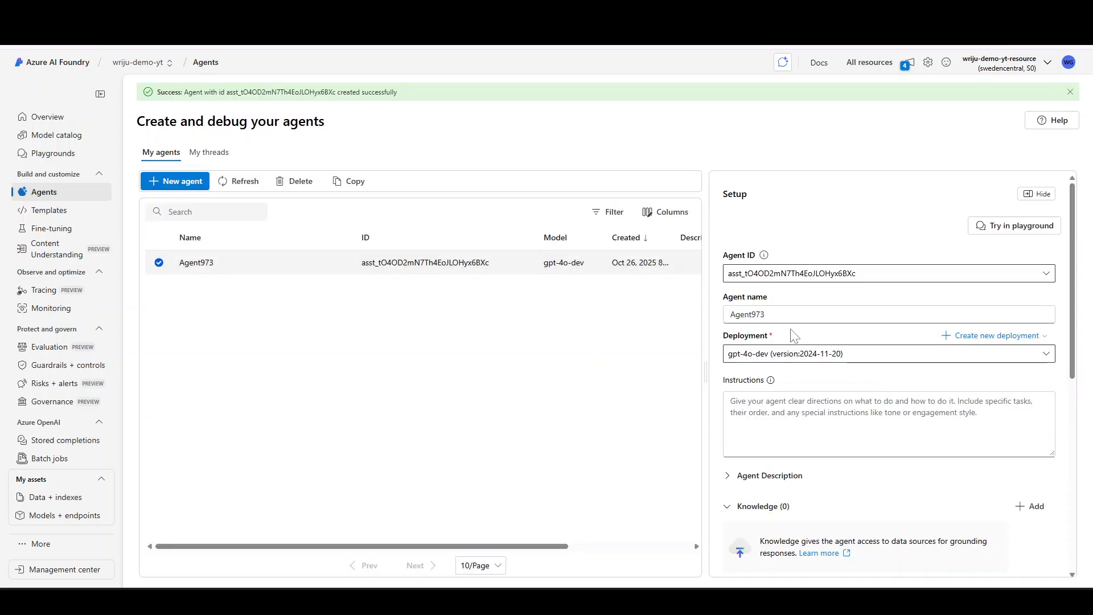
double_click(748, 314)
key("BackSpace")
key("alt+Tab")
key("alt+Tab")
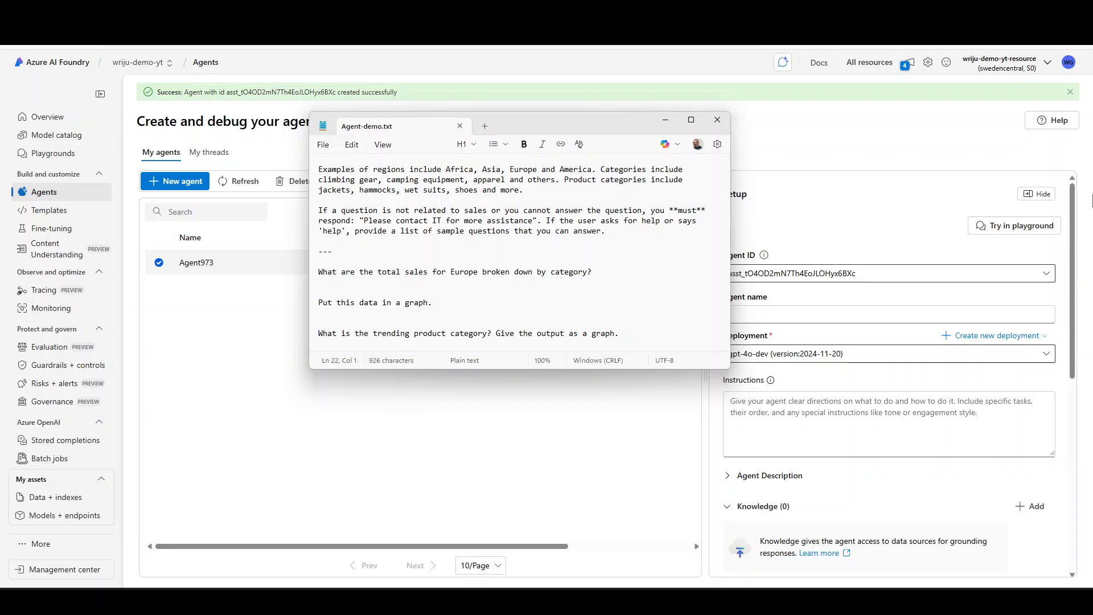
scroll(512, 256, "up", 4)
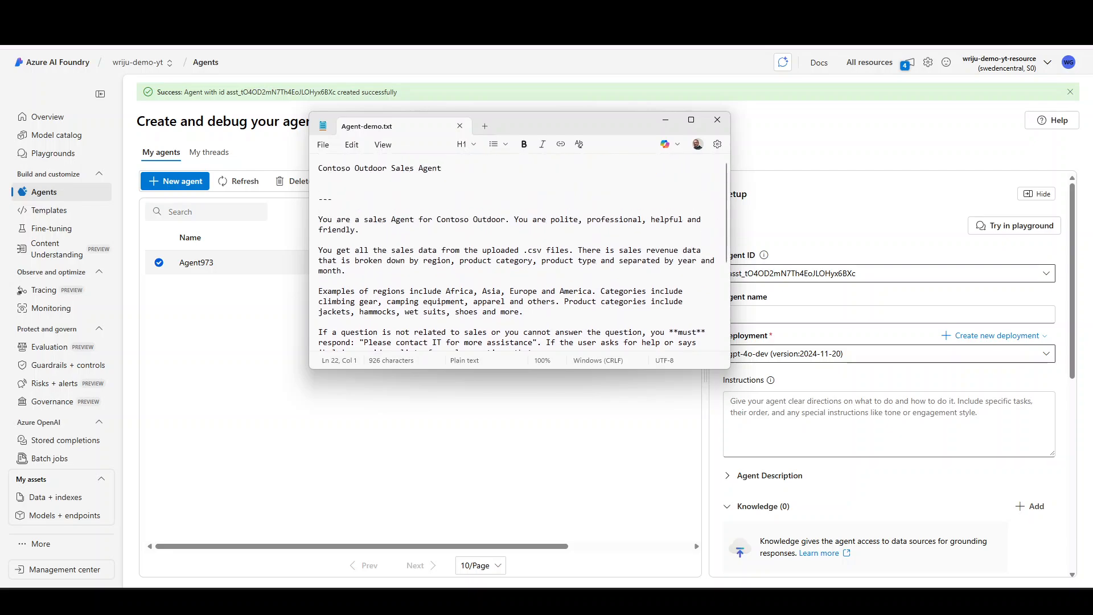
triple_click(421, 169)
key("ctrl+c")
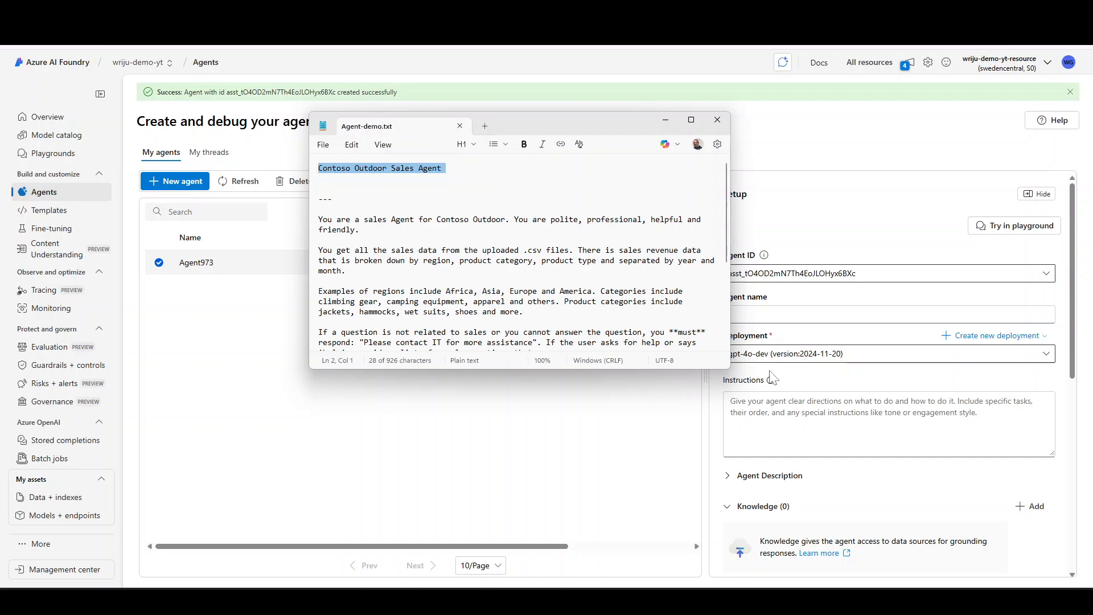
left_click(790, 313)
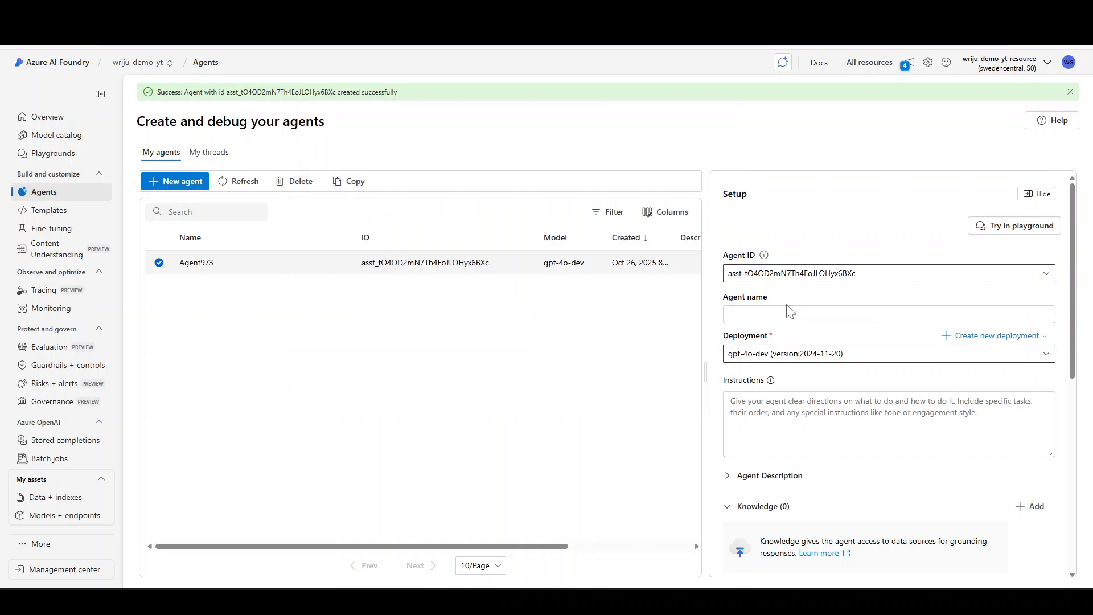
left_click(791, 312)
key("ctrl+v")
Step: Enlarge the Agent-demo.txt window, zoom its text to 130%, and review the paragraphs describing the sales agent's instructions
key("alt+Tab")
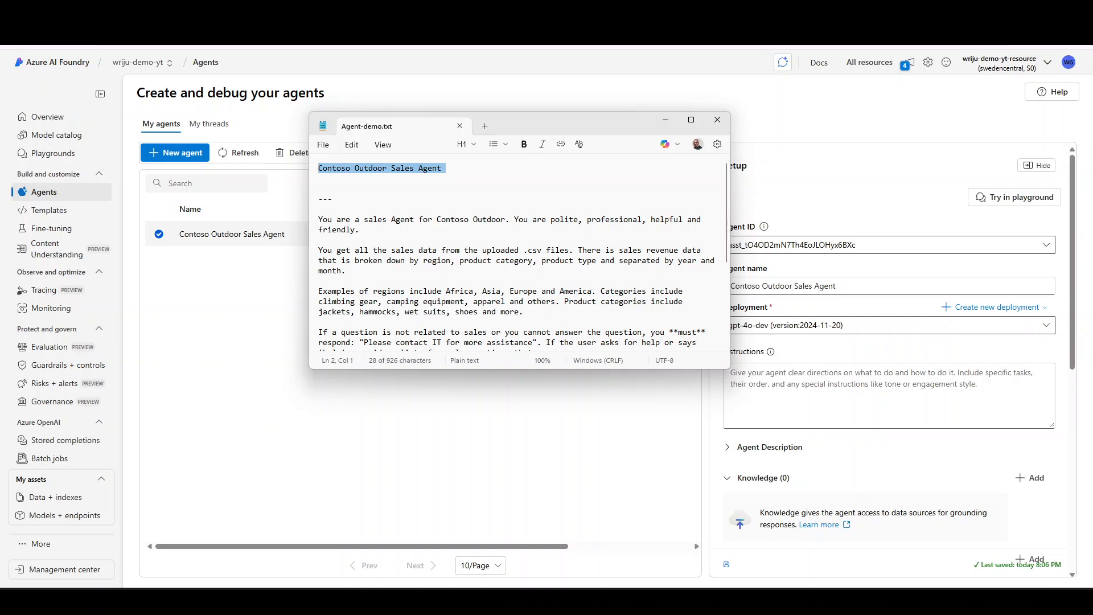
left_click_drag(310, 370, 236, 507)
key("ctrl+plus")
key("ctrl+plus")
key("ctrl+plus")
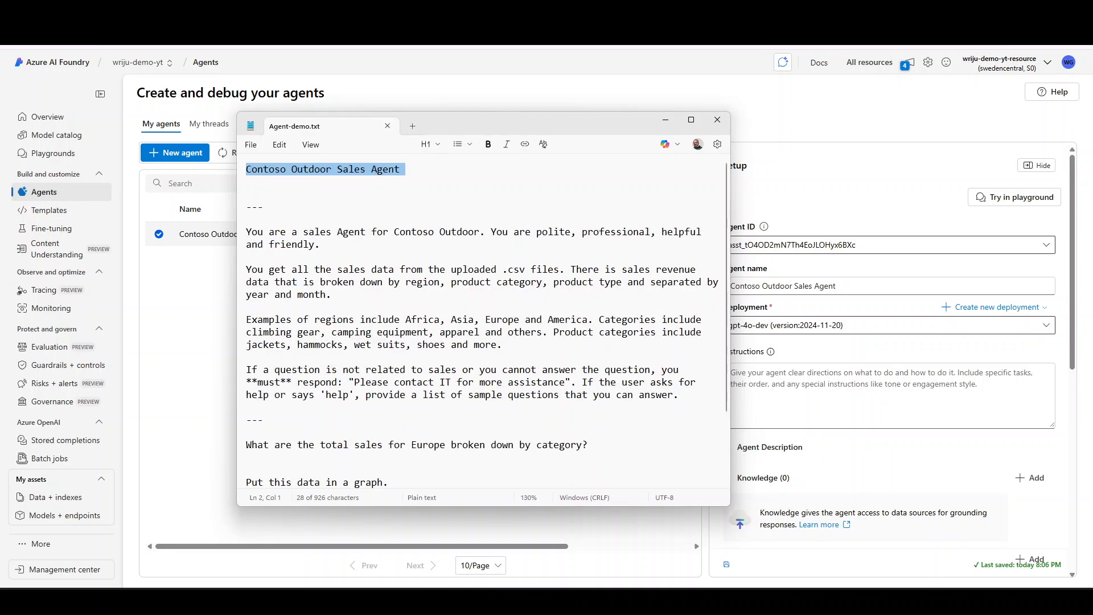
triple_click(294, 245)
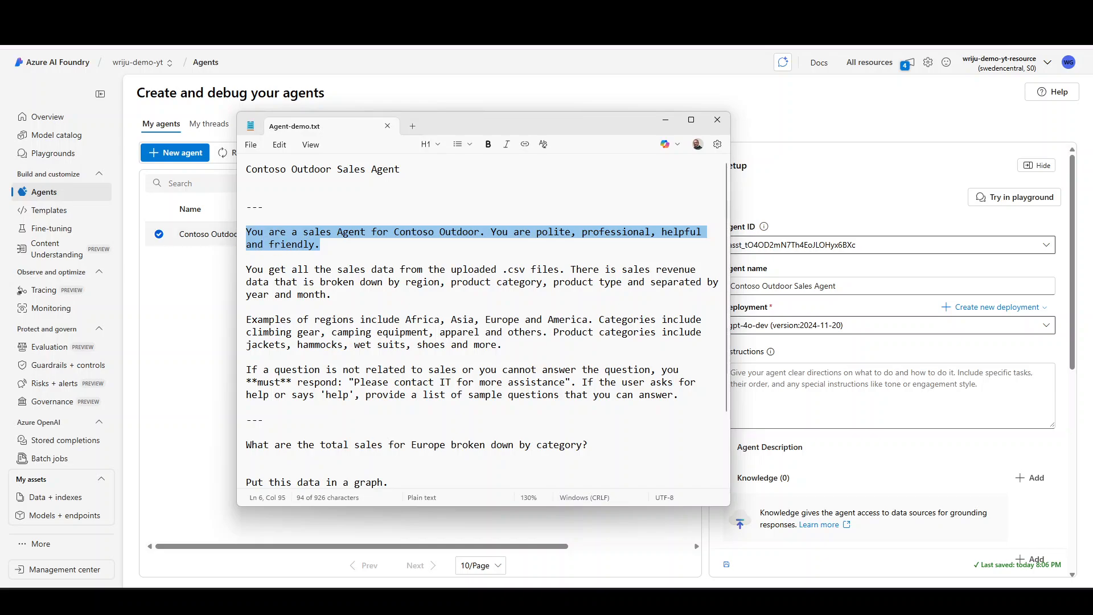
left_click_drag(246, 269, 248, 319)
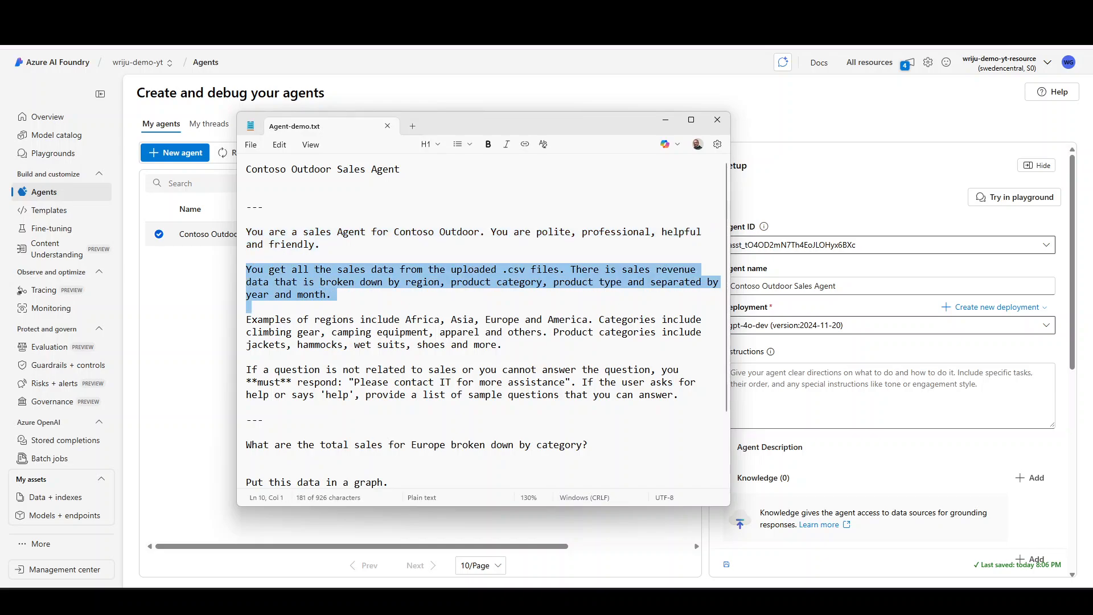
left_click(341, 296)
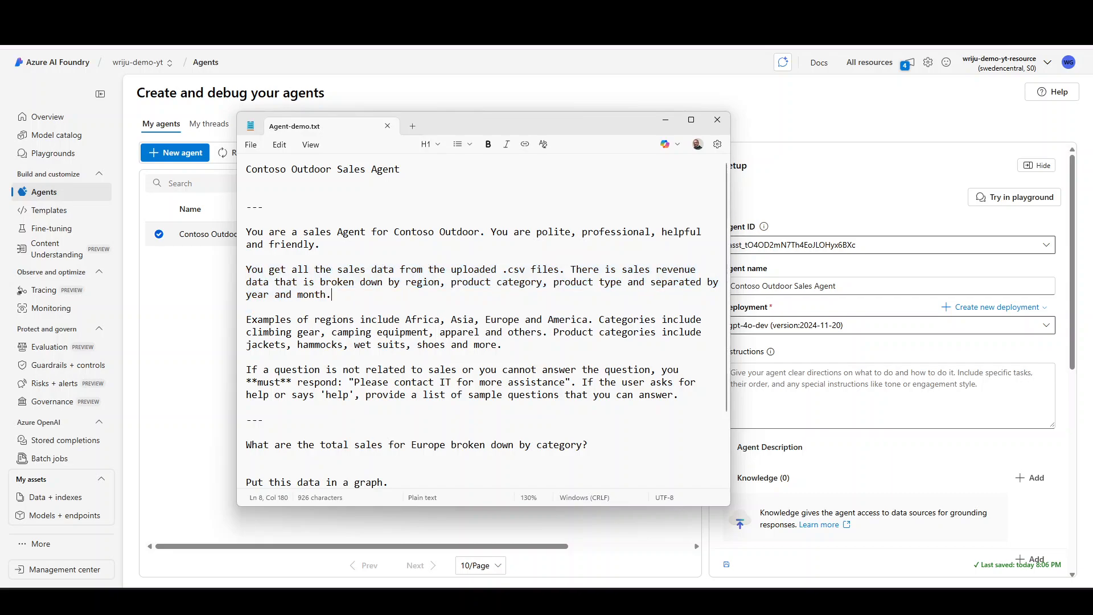
left_click_drag(331, 295, 571, 282)
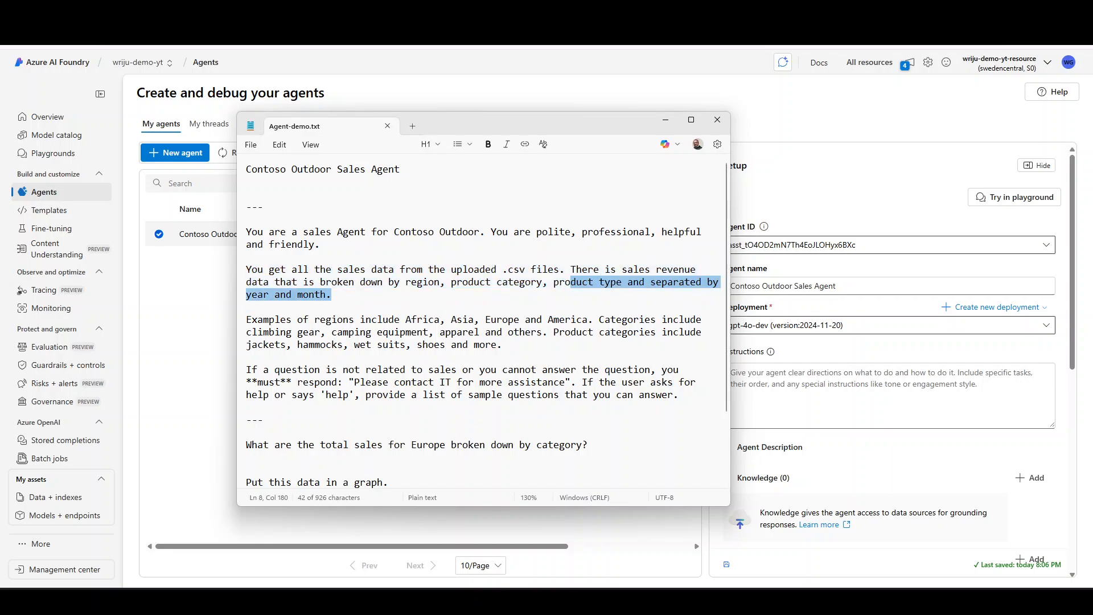
left_click(316, 332)
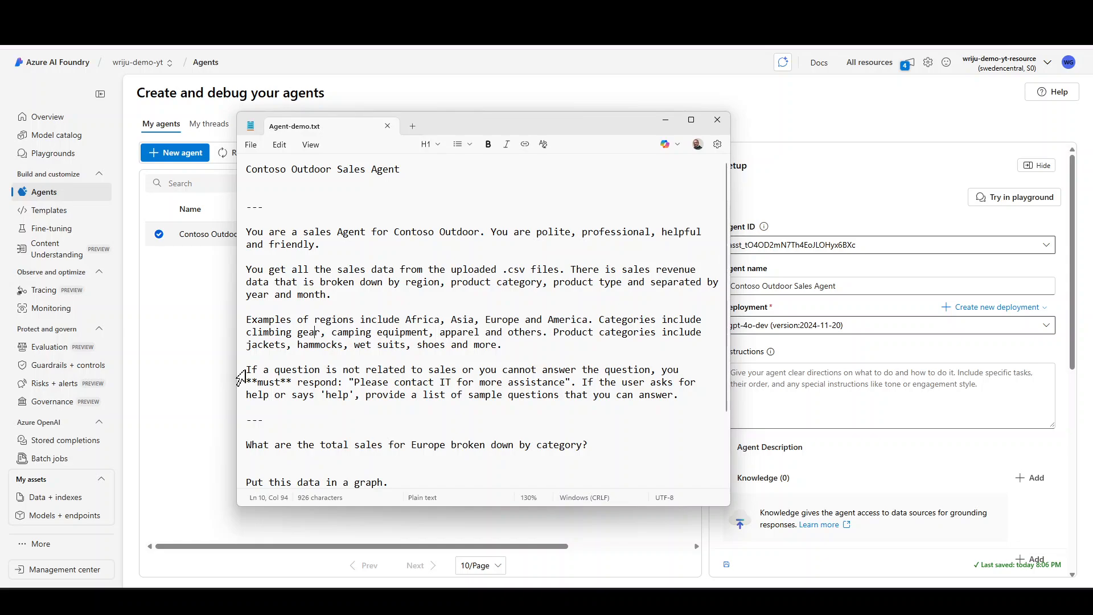
Step: Copy the four instruction paragraphs from Agent-demo.txt, "You are a sales Agent" through "questions that you can answer", into the agent's instructions
left_click_drag(245, 371, 235, 231)
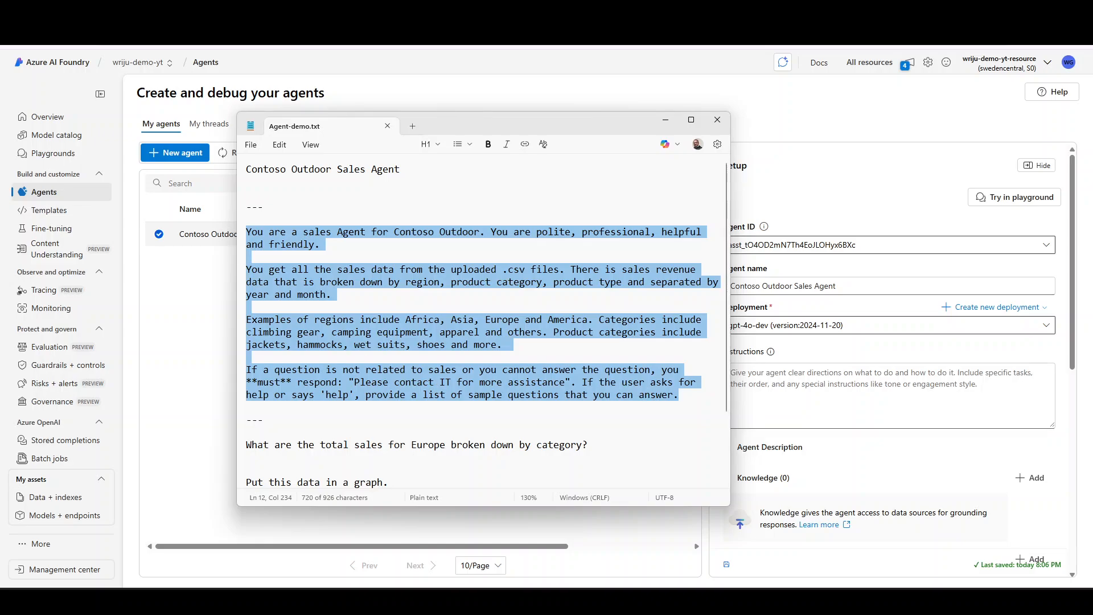
left_click(798, 399)
key("ctrl+v")
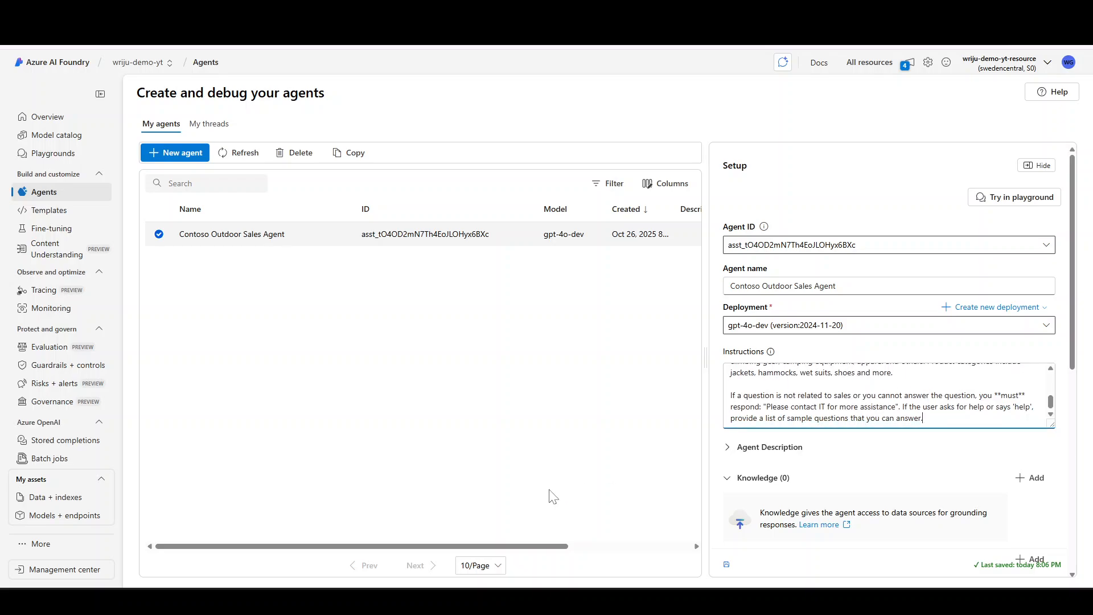
Step: Switch to Contoso_Sales_Revenue.csv in Excel, examine its region, category, product type, revenue and month rows, and minimize the workbook
mouse_move(673, 601)
left_click(674, 541)
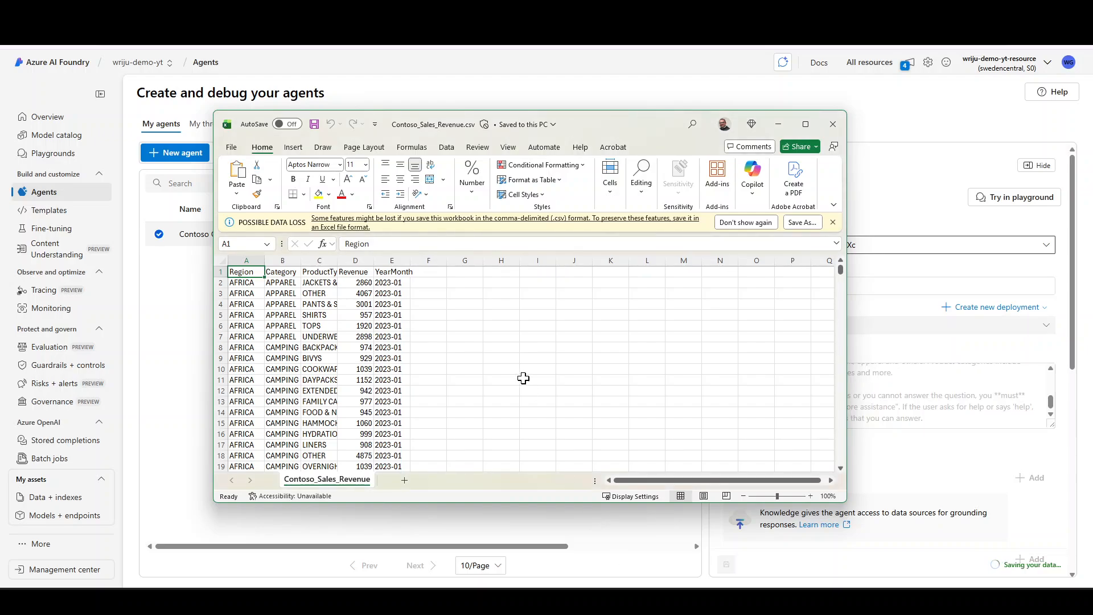
scroll(456, 370, "up", 2)
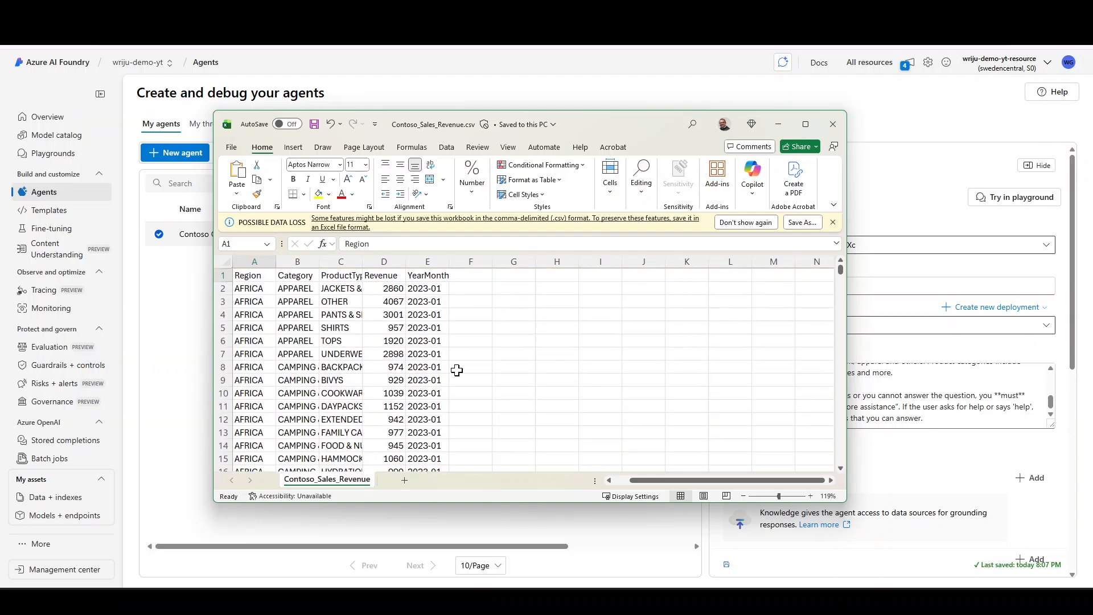
scroll(457, 370, "down", 5)
scroll(456, 370, "down", 20)
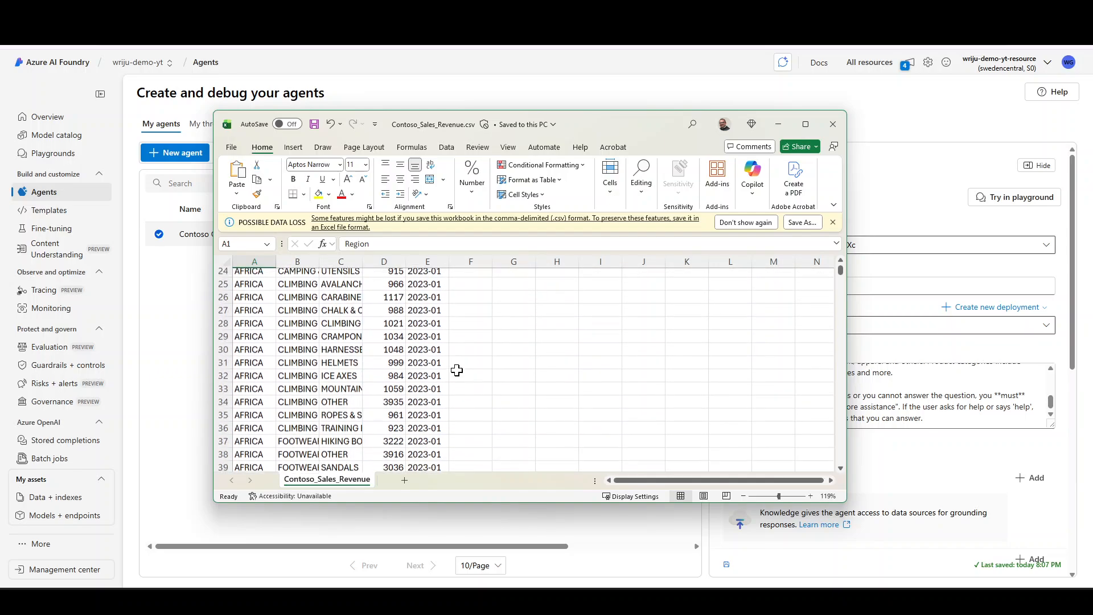
scroll(457, 370, "down", 20)
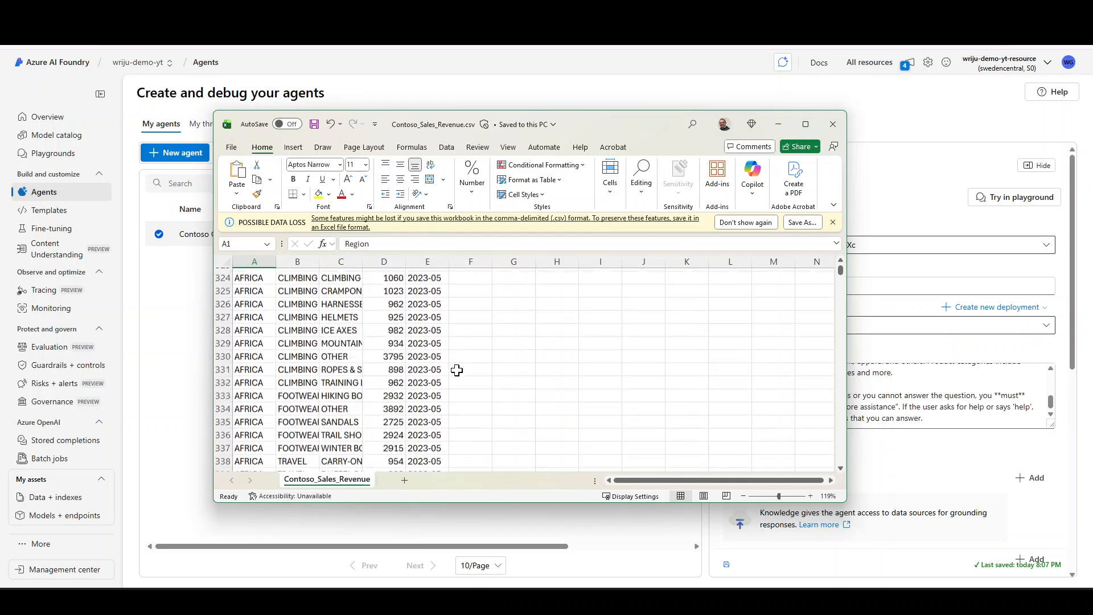
scroll(457, 370, "down", 20)
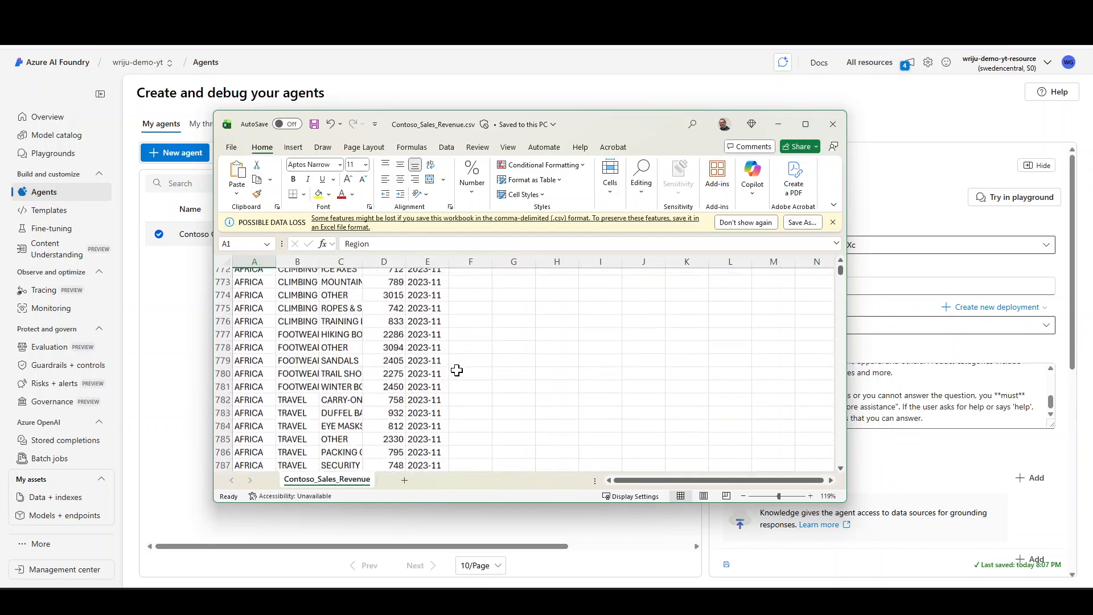
scroll(457, 370, "down", 20)
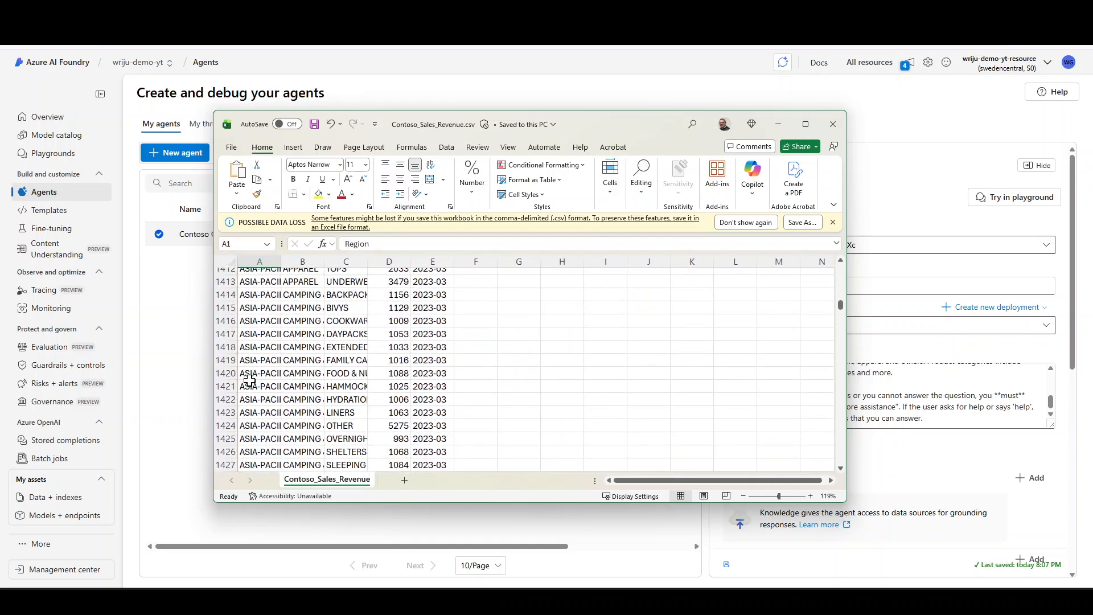
left_click(248, 376)
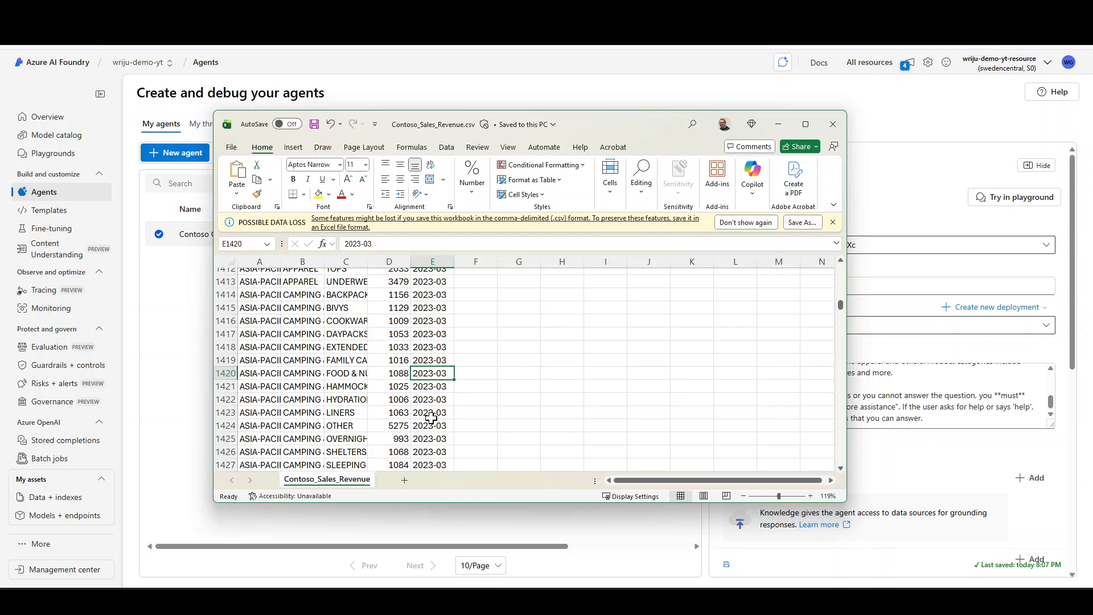
scroll(431, 419, "down", 17)
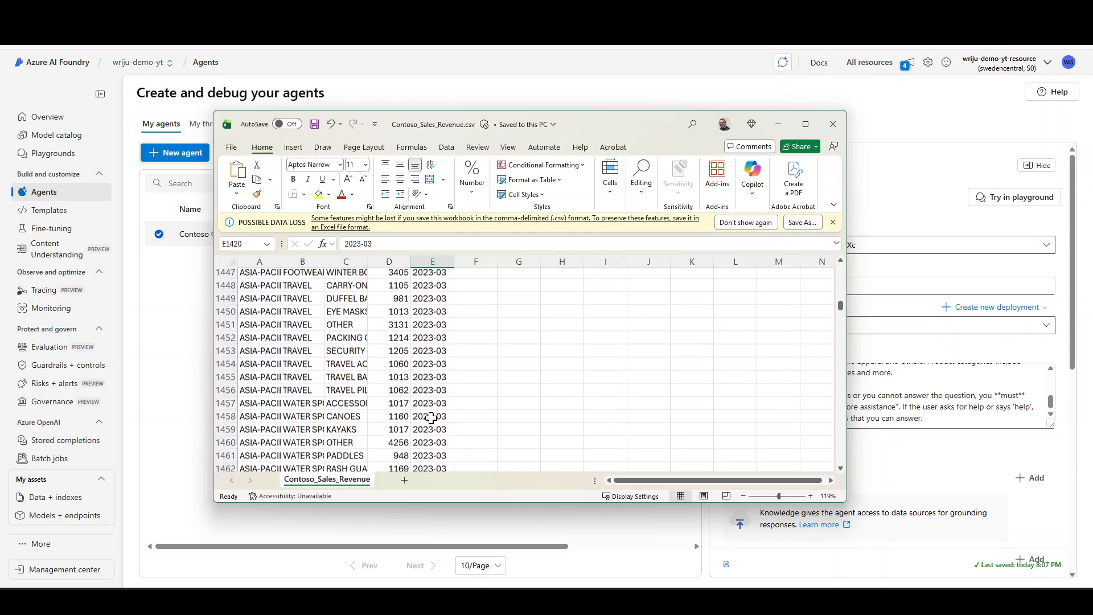
scroll(431, 418, "down", 20)
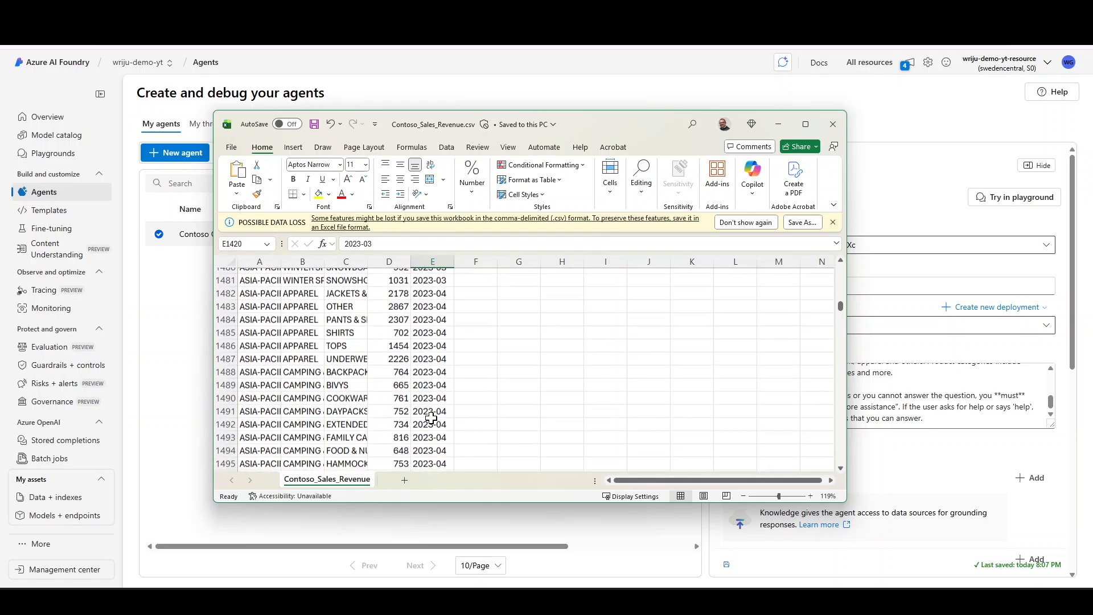
scroll(431, 418, "down", 19)
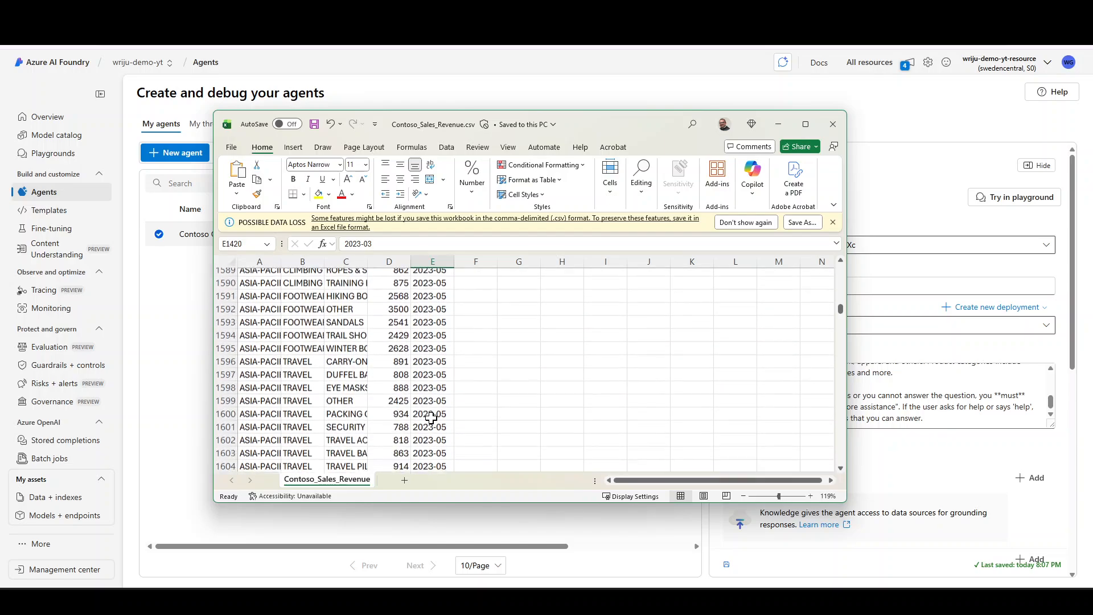
scroll(431, 418, "down", 1)
scroll(431, 418, "down", 3)
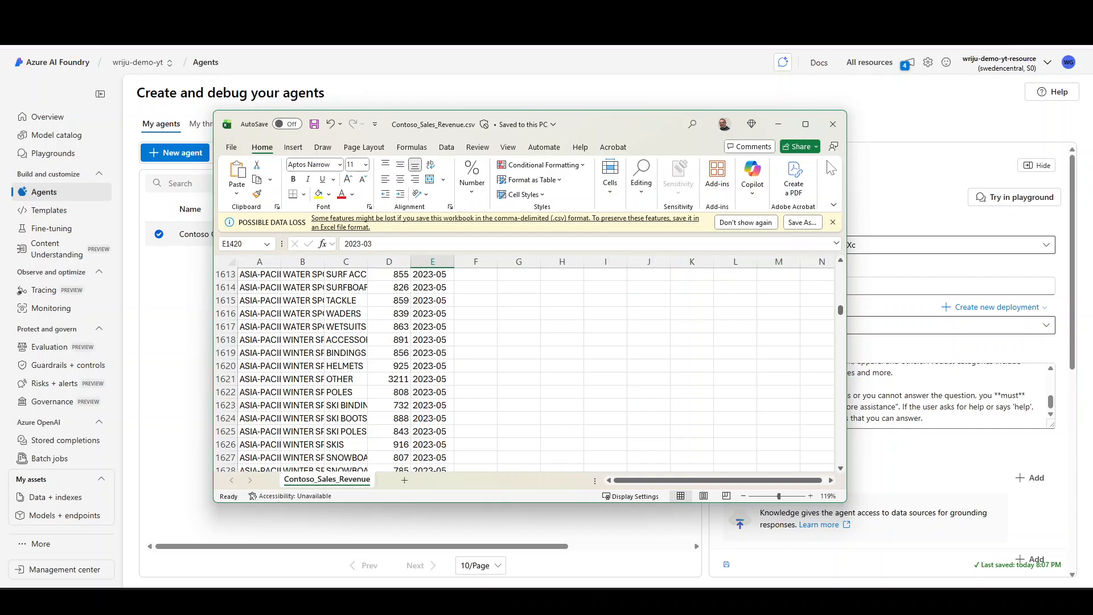
left_click(789, 125)
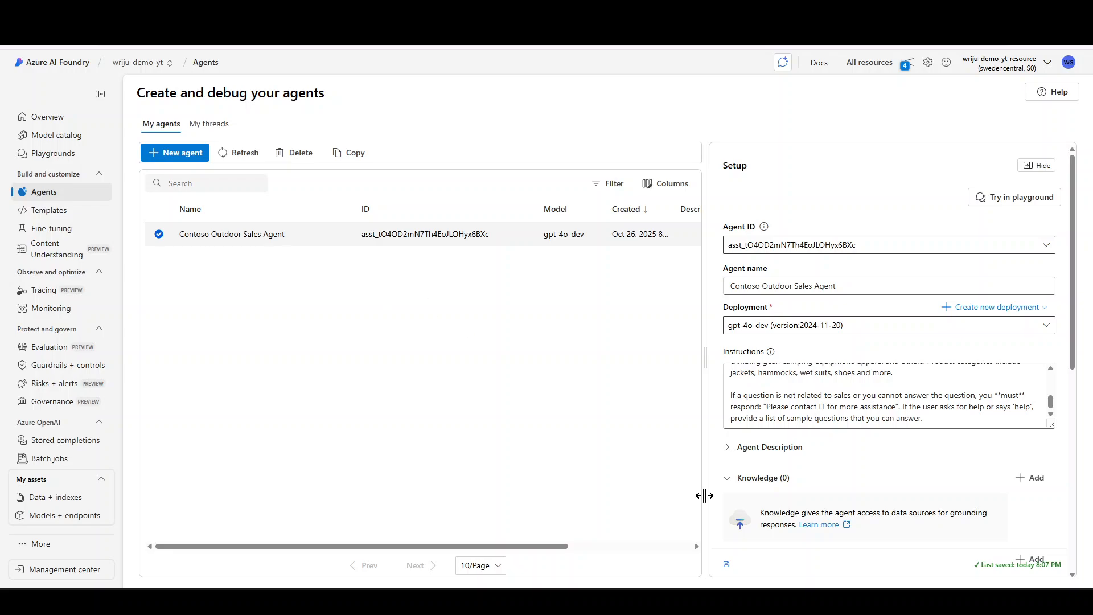
Step: Add a code interpreter action to the agent and choose the local file Contoso_Sales_Revenue.csv for it
scroll(798, 473, "down", 3)
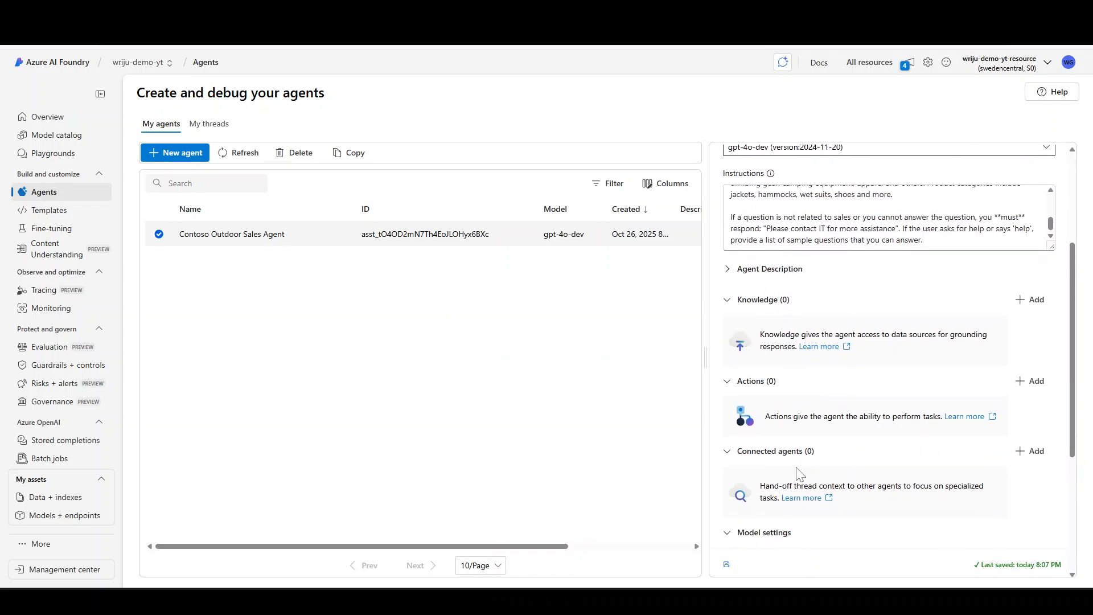
scroll(776, 456, "down", 3)
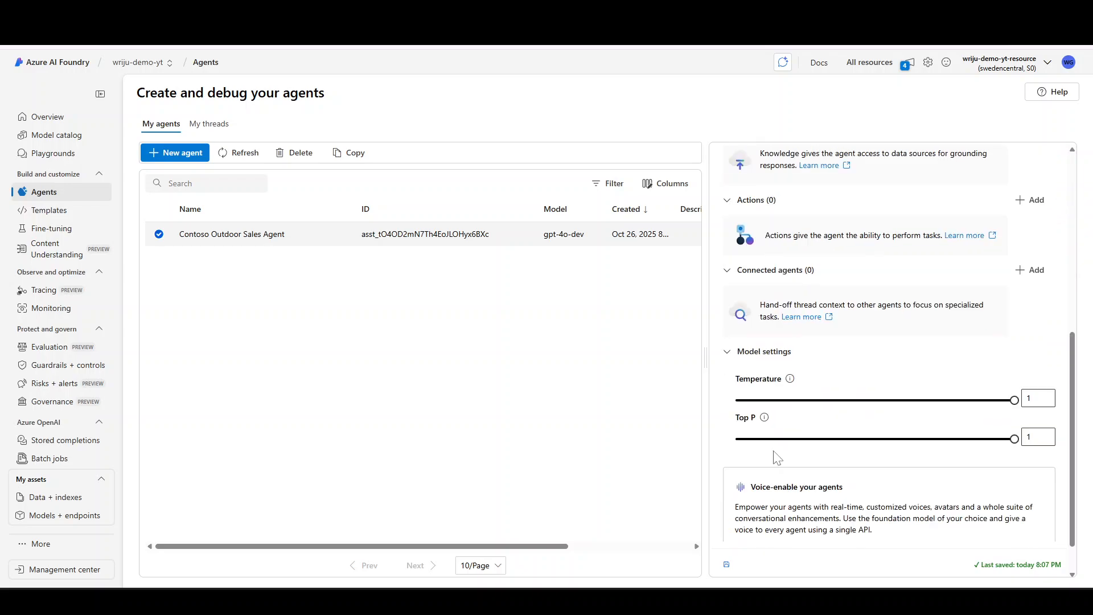
scroll(776, 456, "up", 3)
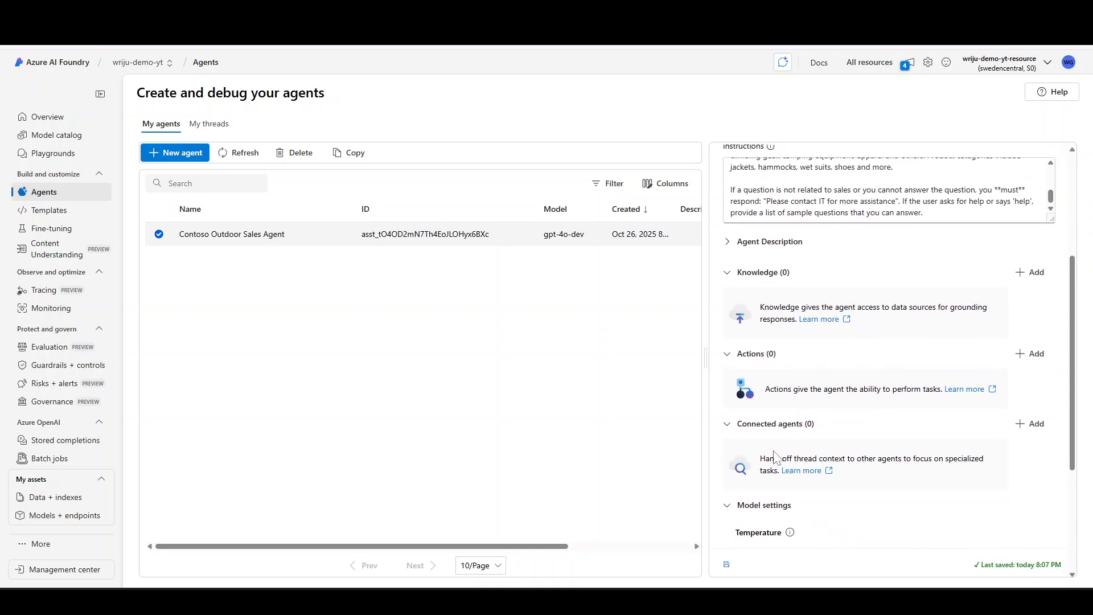
left_click(1037, 354)
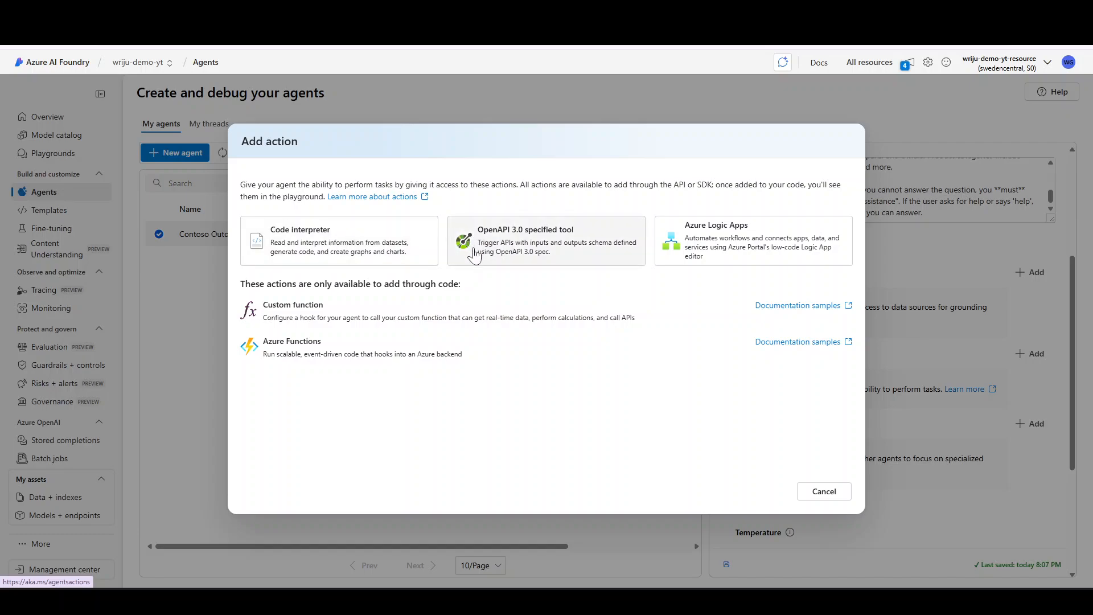
left_click(349, 241)
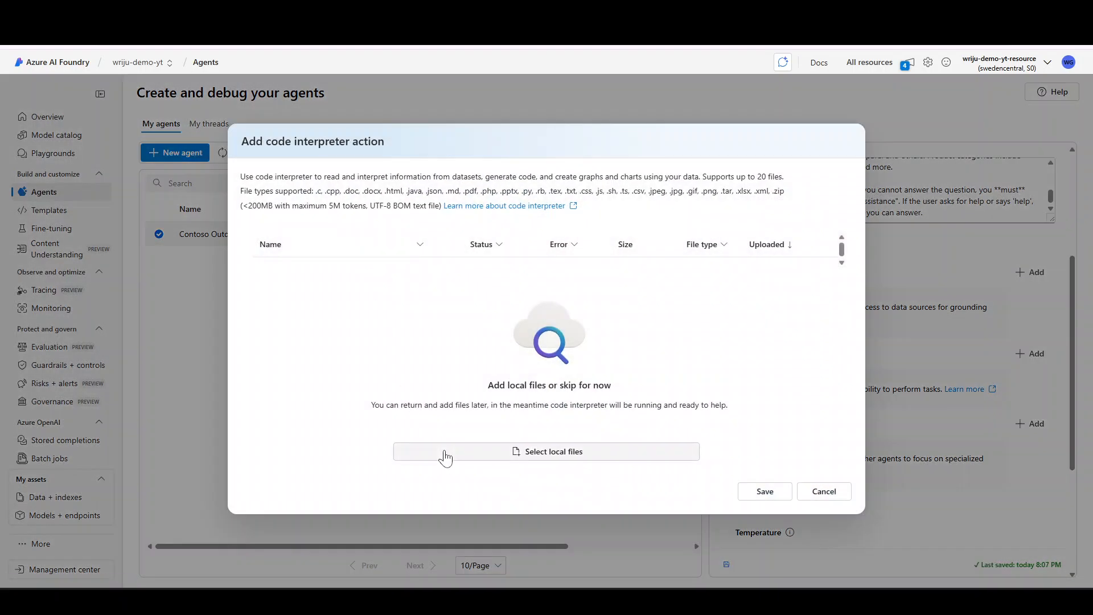
left_click(444, 454)
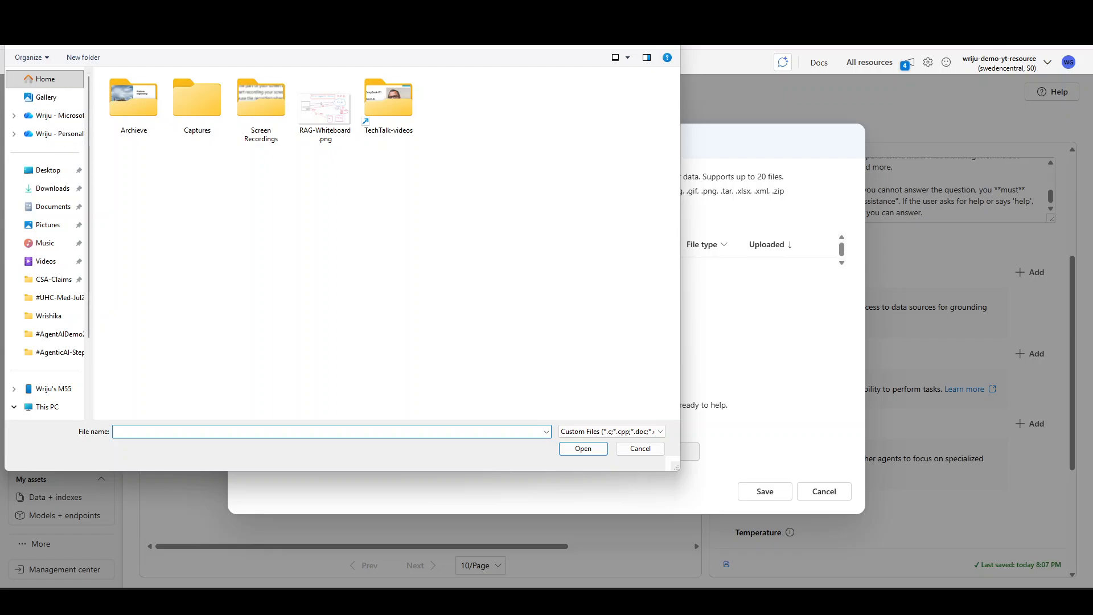
left_click_drag(214, 29, 0, 319)
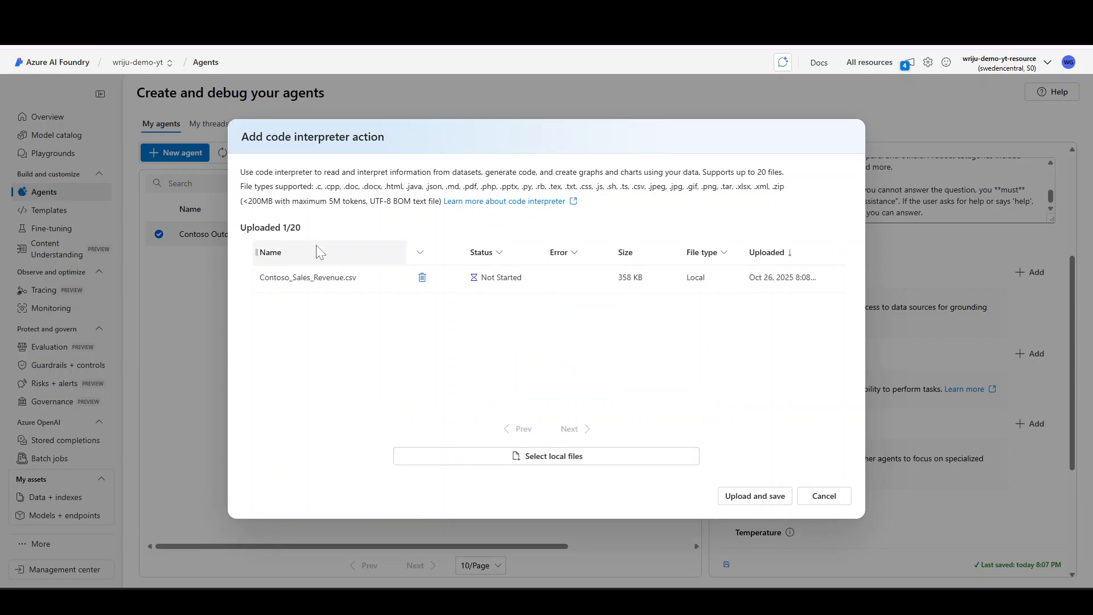
Step: Review the code interpreter's description and supported file types, and upload and save Contoso_Sales_Revenue.csv with the action
left_click_drag(260, 277, 357, 278)
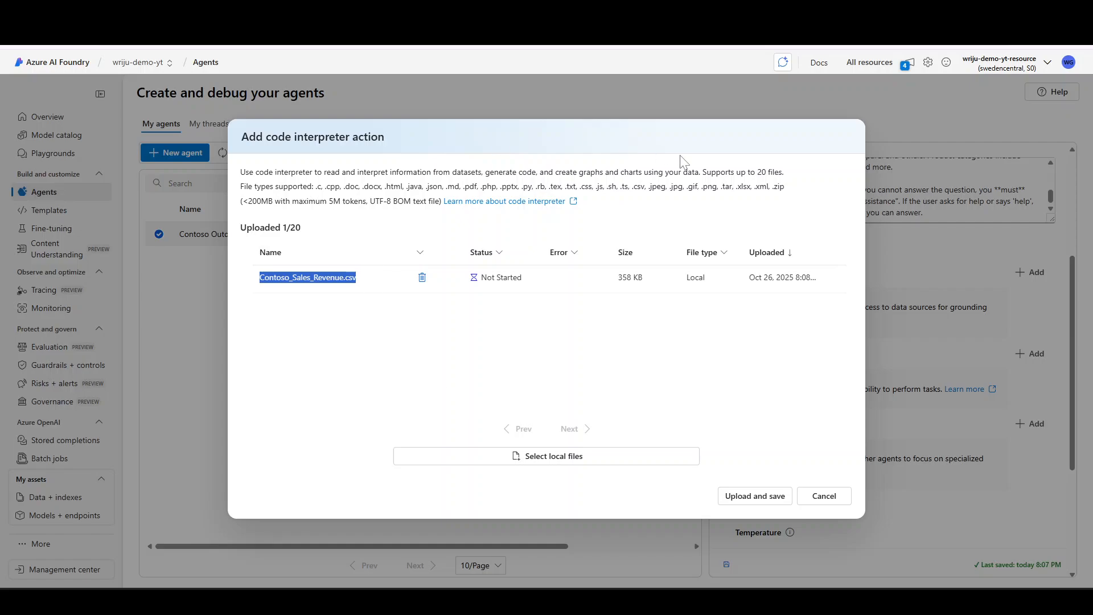
double_click(762, 172)
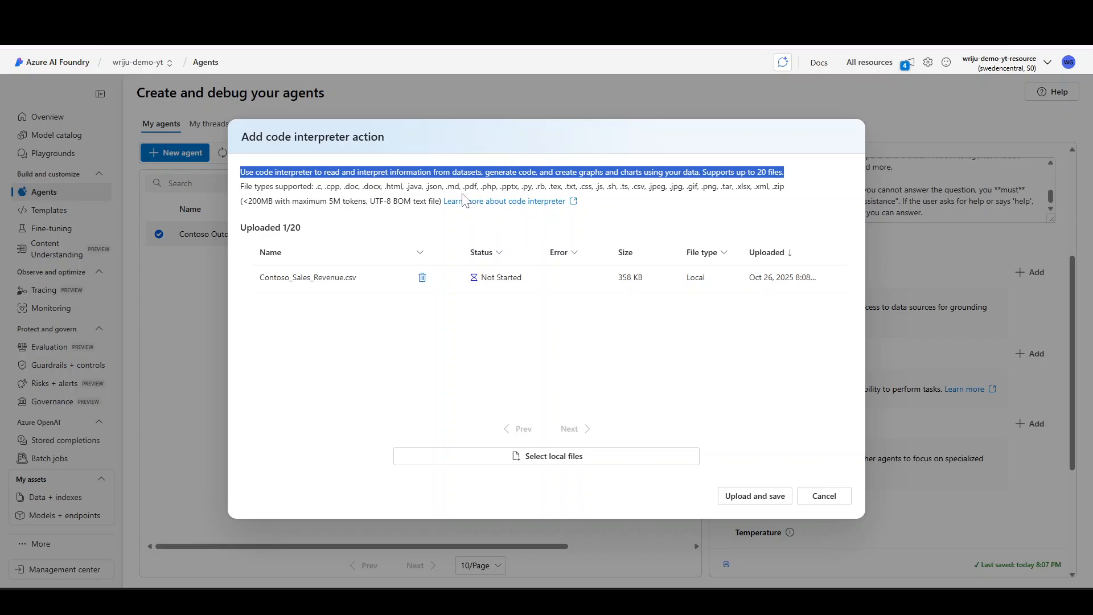
left_click_drag(240, 186, 784, 186)
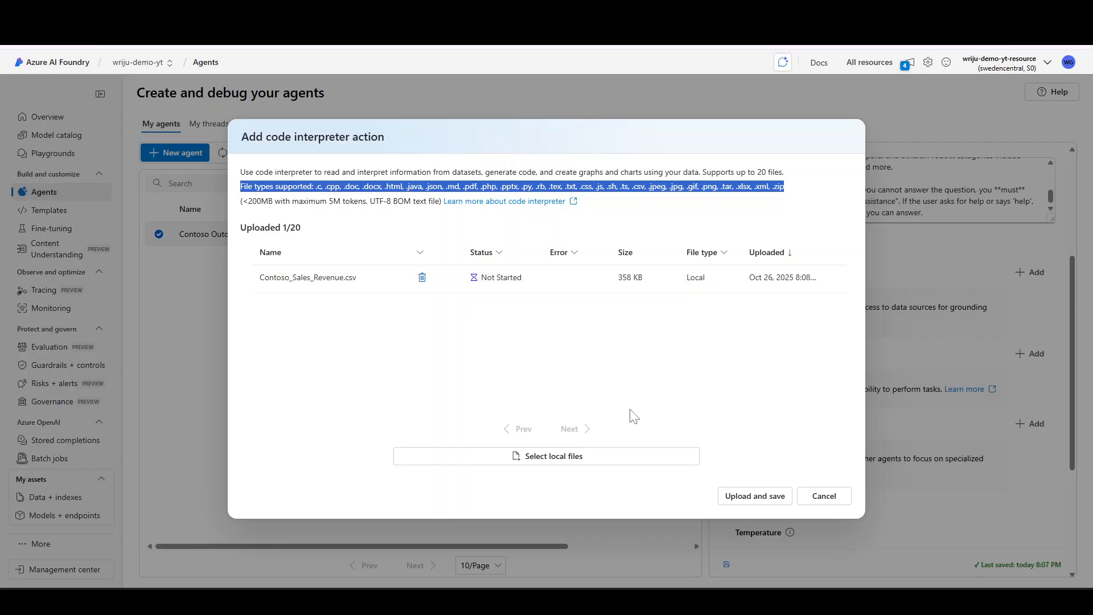
left_click(739, 501)
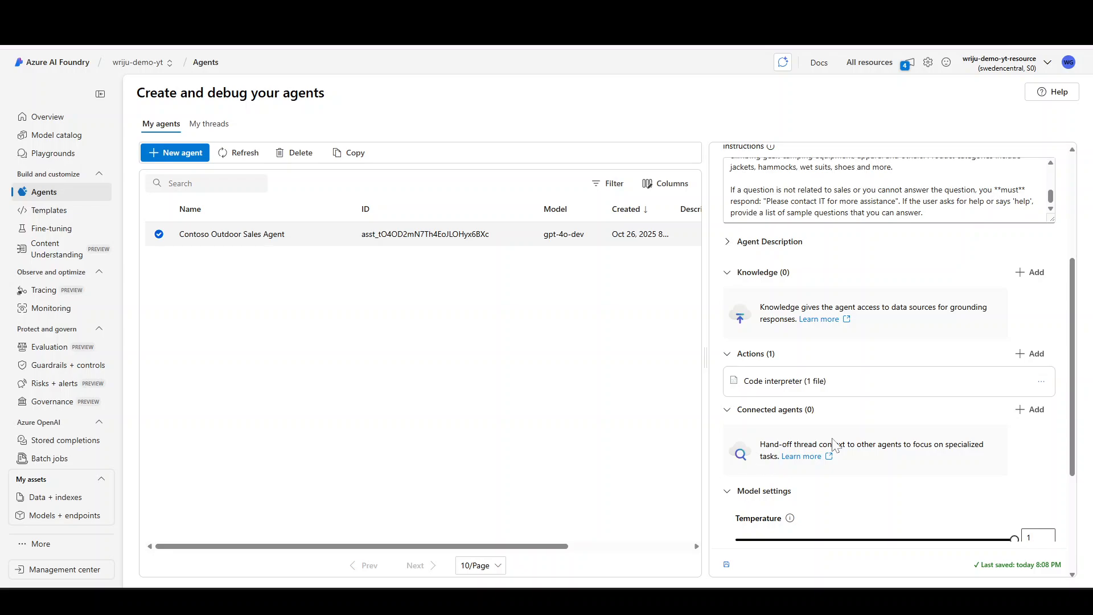
Step: Open the agent in the playground and review its deployment choices, code interpreter action and model settings
scroll(831, 444, "down", 1)
scroll(831, 444, "up", 5)
left_click(1011, 202)
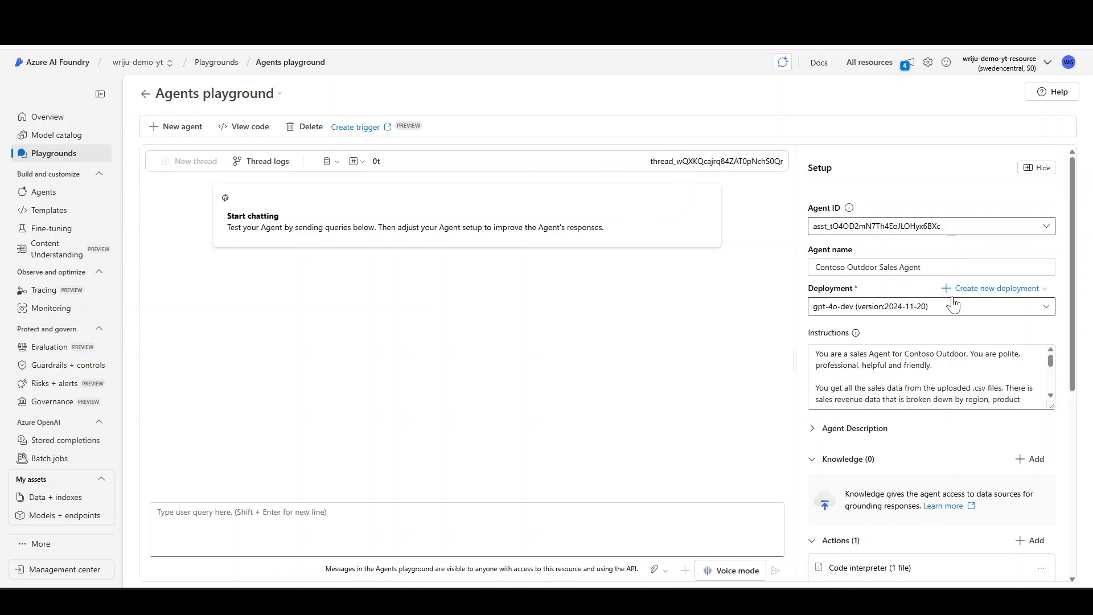
left_click(833, 293)
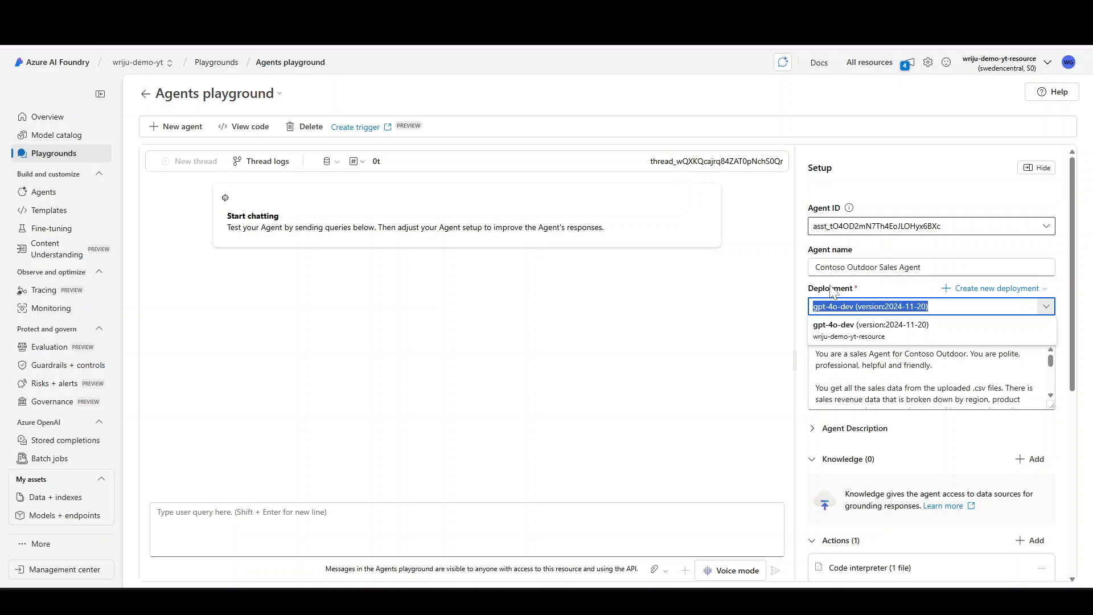
mouse_move(831, 342)
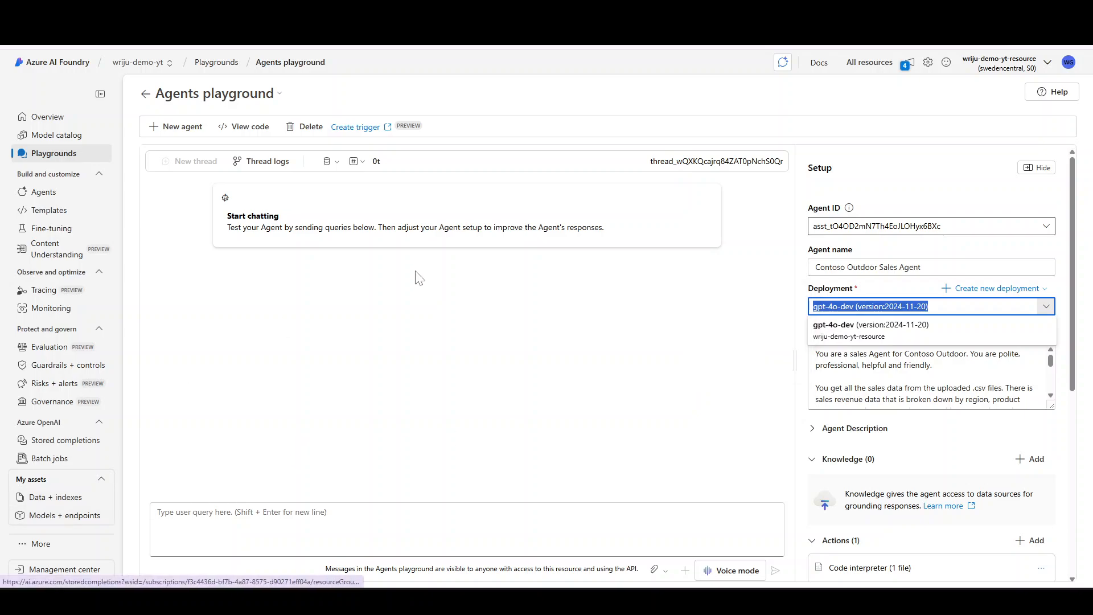
mouse_move(736, 325)
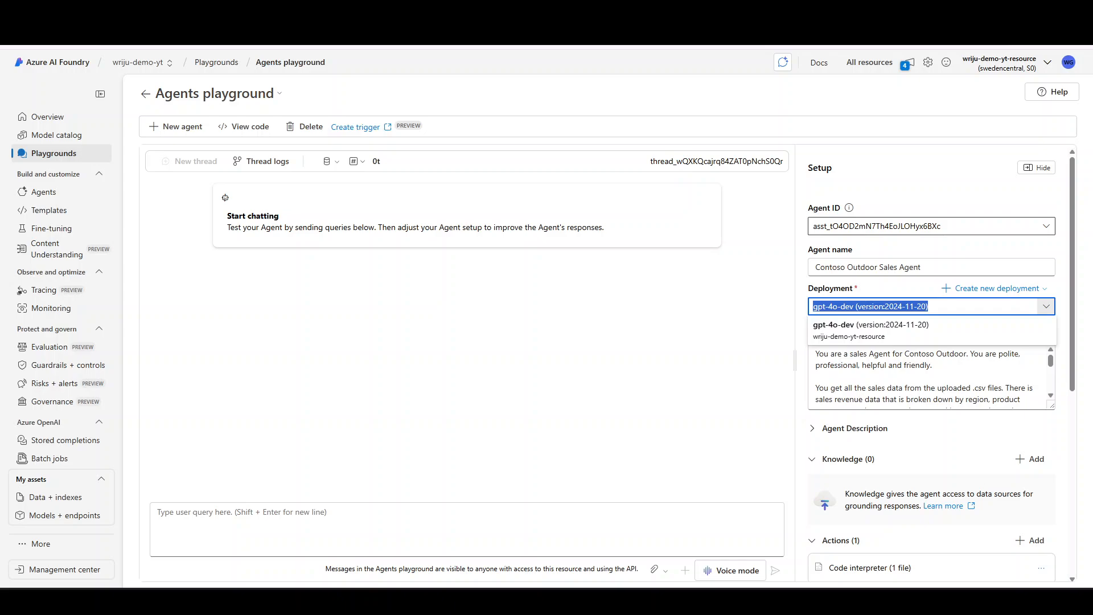
scroll(931, 364, "down", 3)
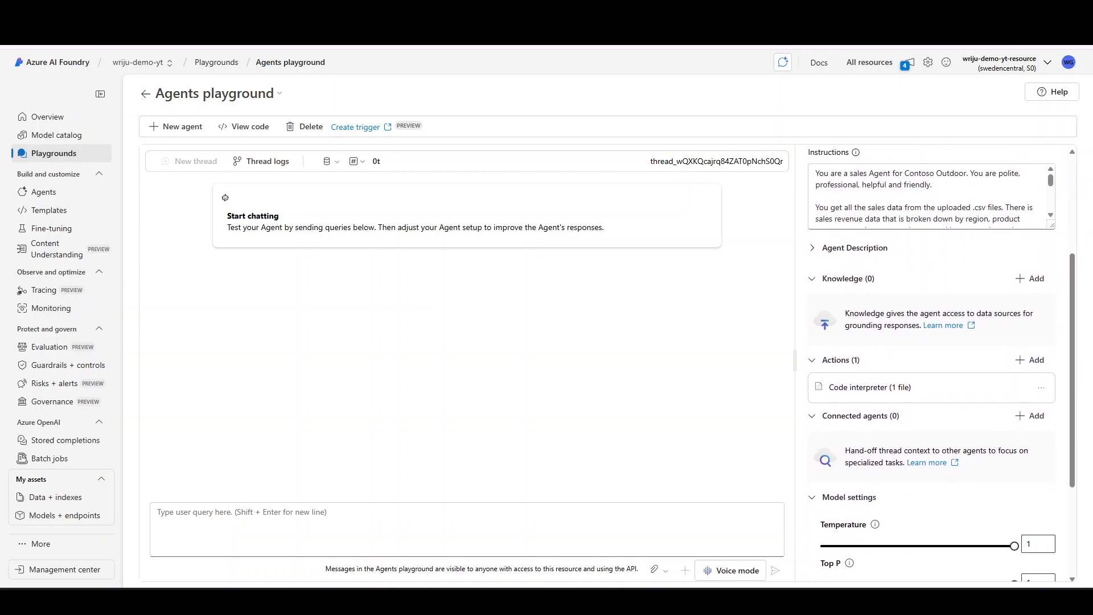
scroll(831, 325, "down", 1)
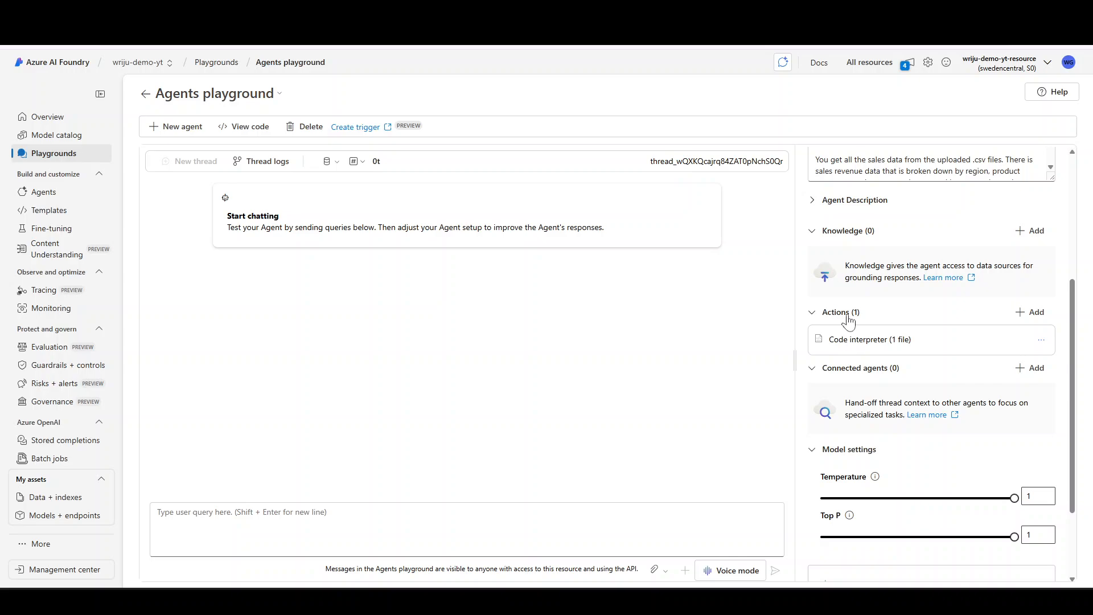
Step: Copy the question "What are the total sales for Europe broken down by category?" from Agent-demo.txt into the playground's query field
left_click(703, 602)
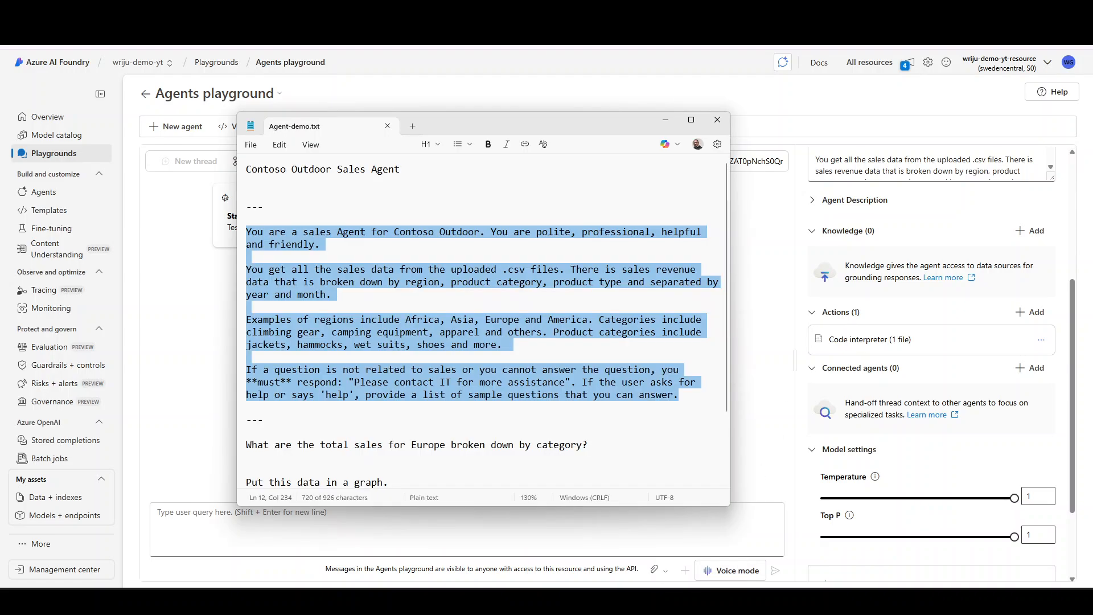
left_click(566, 445)
scroll(566, 445, "down", 2)
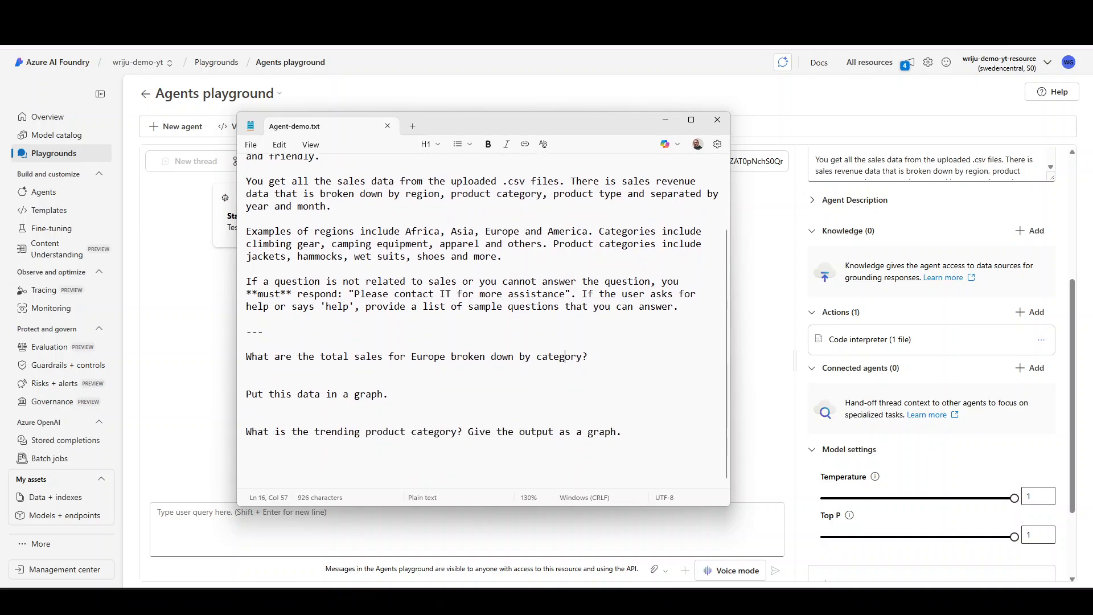
triple_click(548, 359)
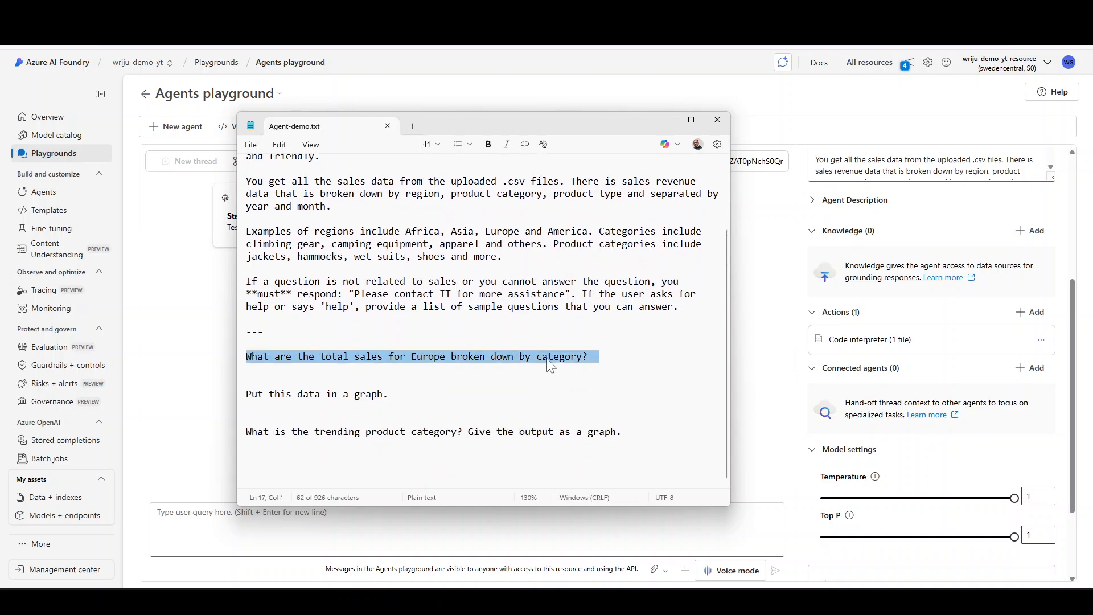
key("ctrl+c")
left_click(353, 524)
key("ctrl+v")
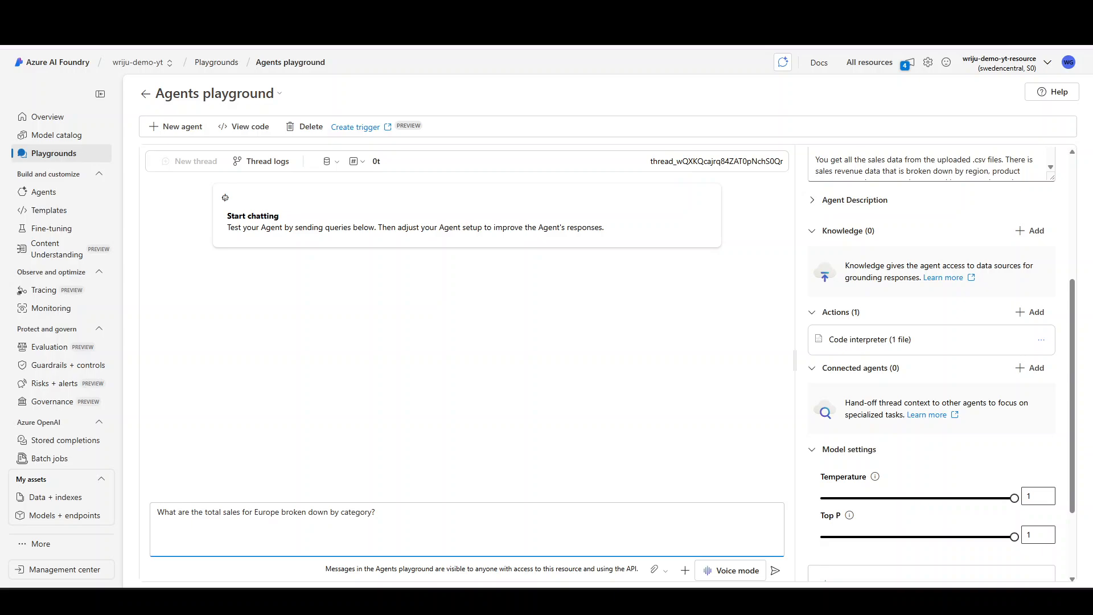
Step: Check the wording of the Europe sales question and send it to the agent
key("ctrl+shift+Right")
key("ctrl+Right")
key("ctrl+Right")
key("ctrl+Right")
key("ctrl+shift+Right")
left_click(777, 578)
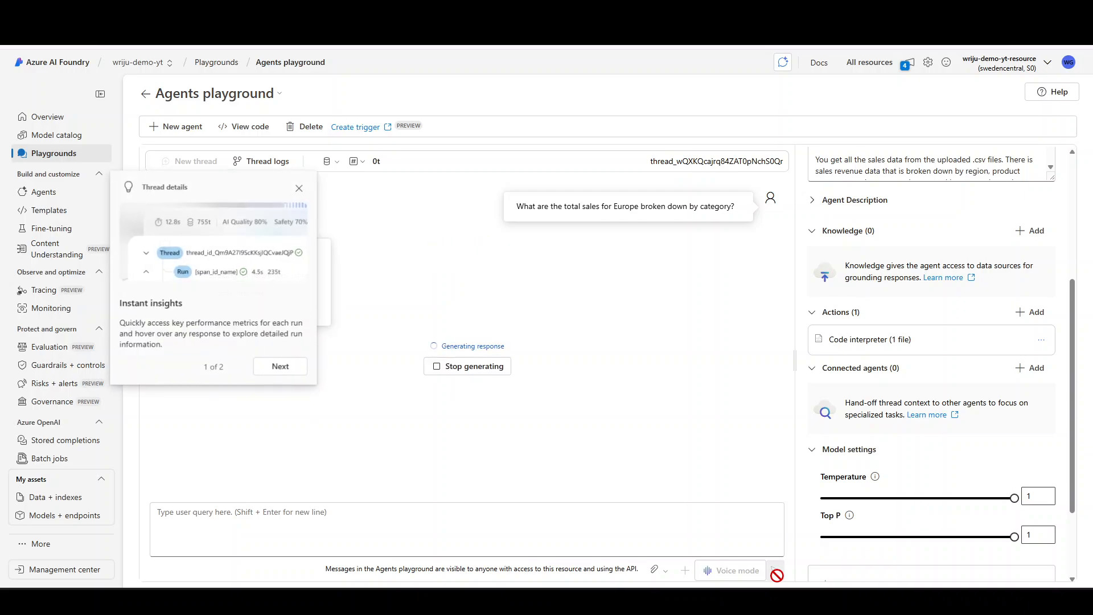
Step: Dismiss the thread details tip and examine the code interpreter calls behind the Europe sales answer, including the region filter
left_click(299, 188)
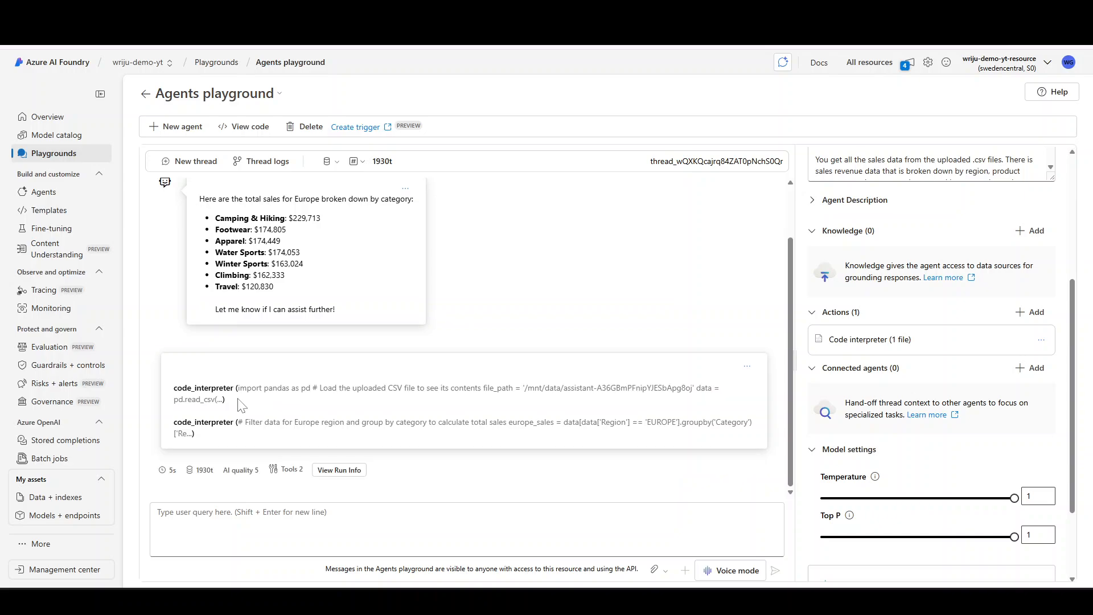
left_click_drag(238, 388, 337, 388)
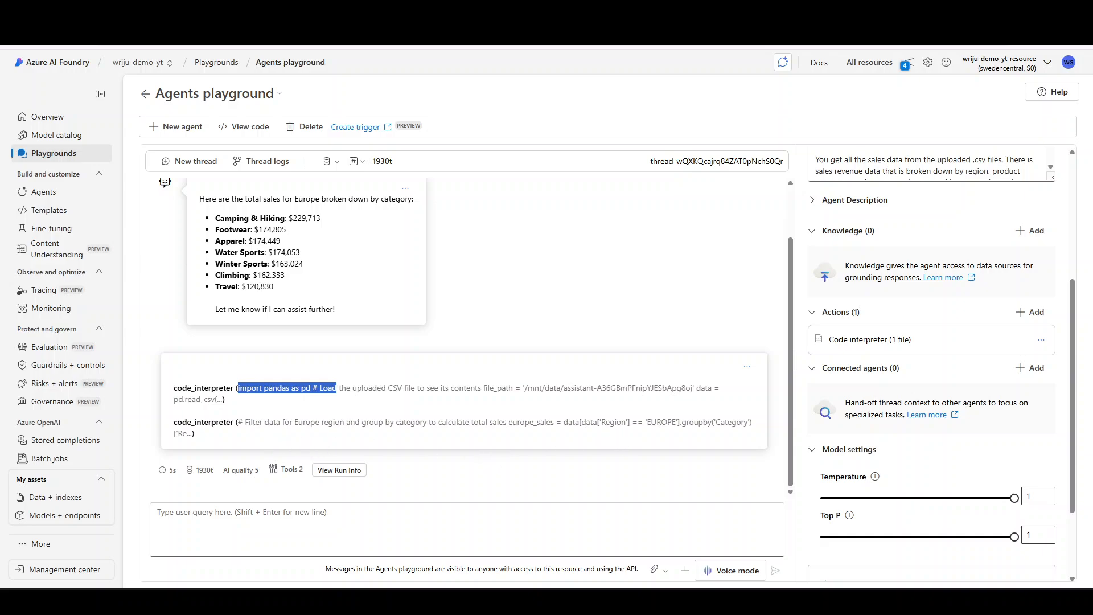
double_click(662, 422)
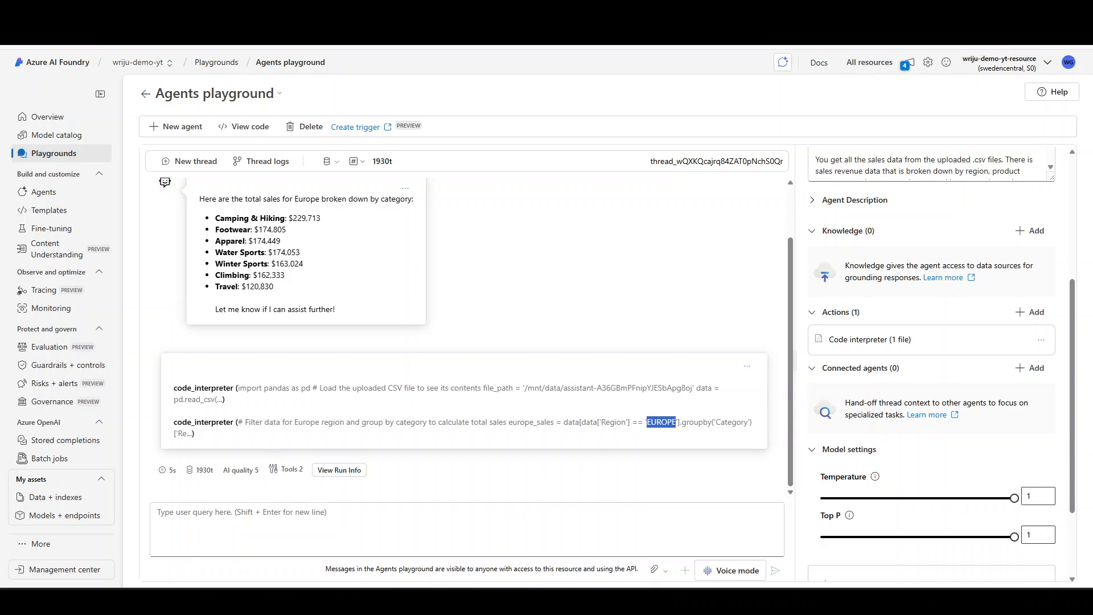
left_click(520, 524)
type("What is")
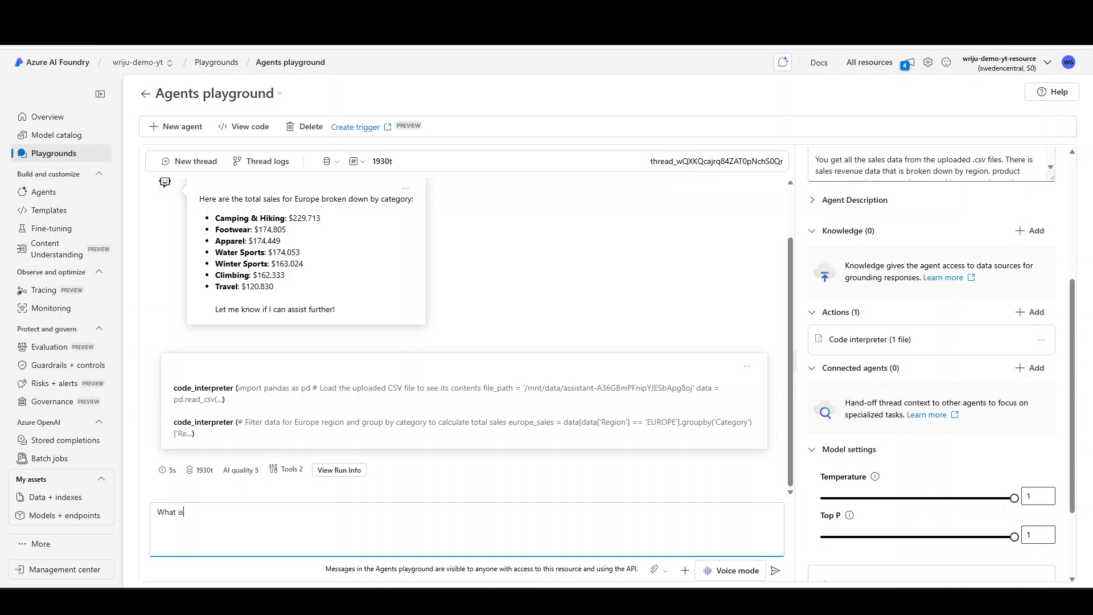
key("ctrl+a")
key("BackSpace")
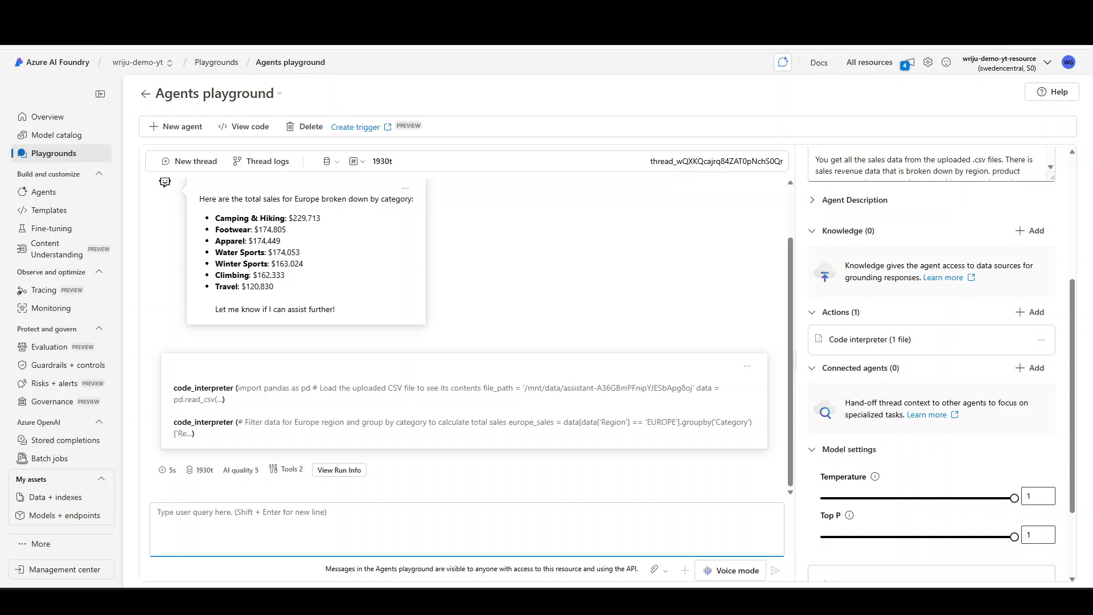
Step: Send the agent the follow-up request "Show me in graph" for the Europe category sales
type("Show m")
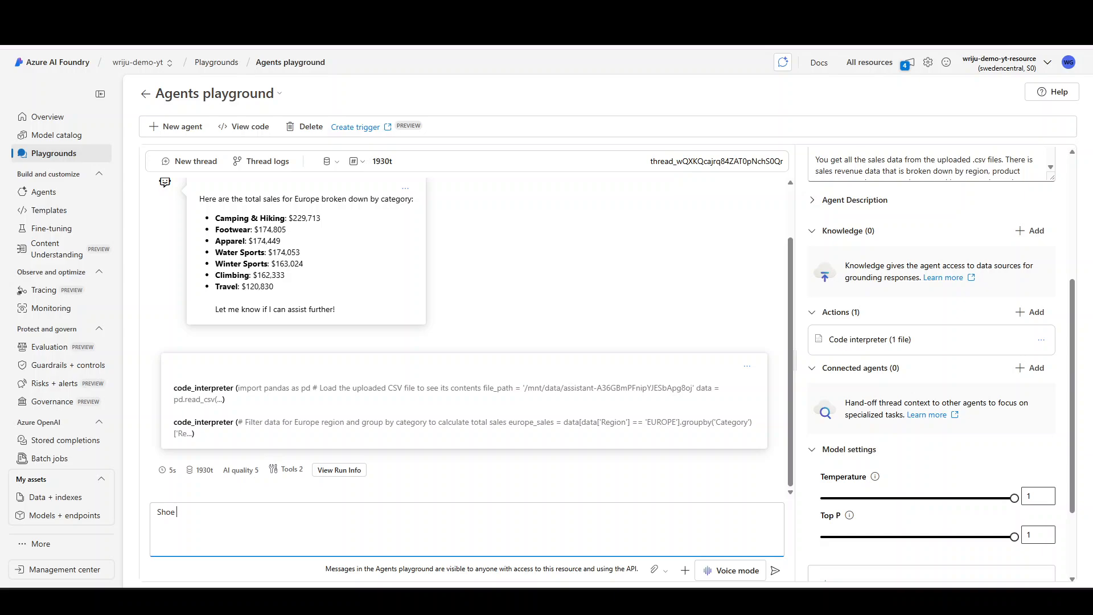
type("e in graph")
key("Return")
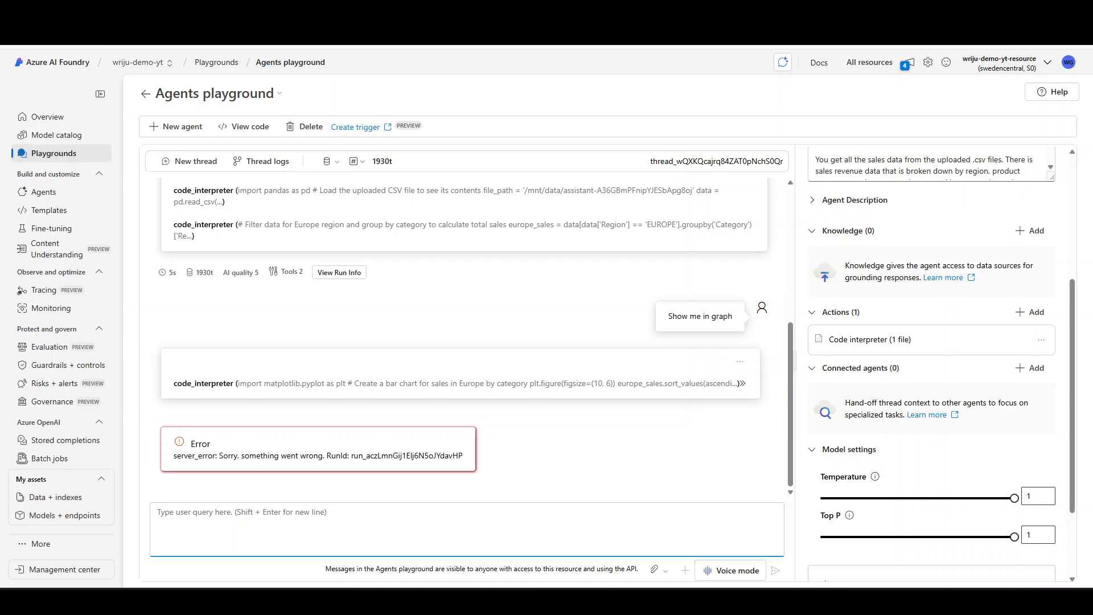
Step: Send the request again as "show me in graph" and review the responses to both graph requests in the thread
type("show me in graph")
key("Return")
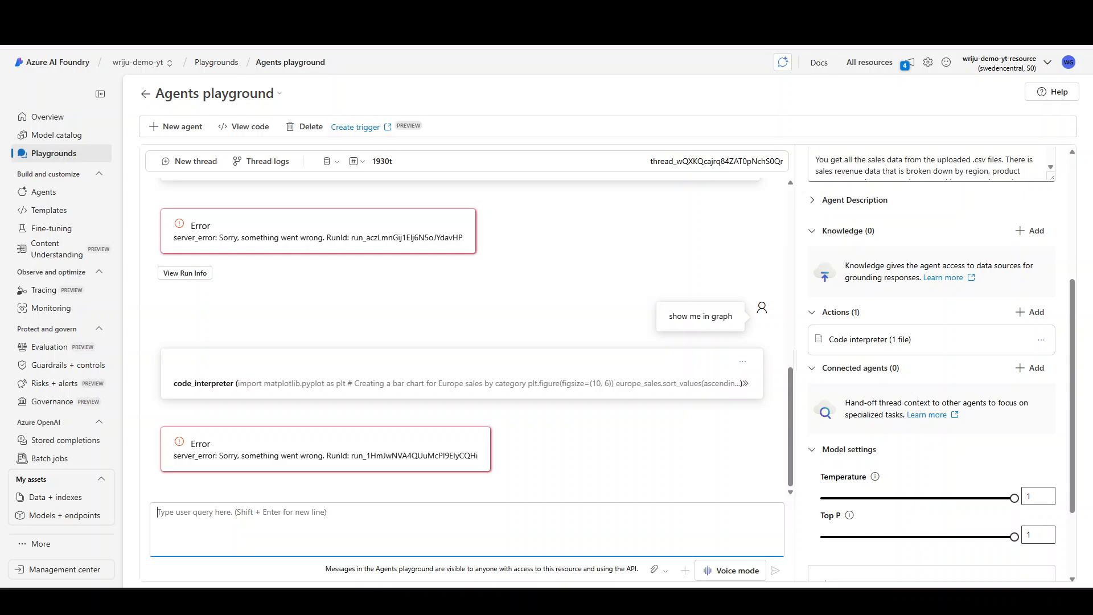
scroll(502, 415, "up", 1)
scroll(503, 416, "up", 5)
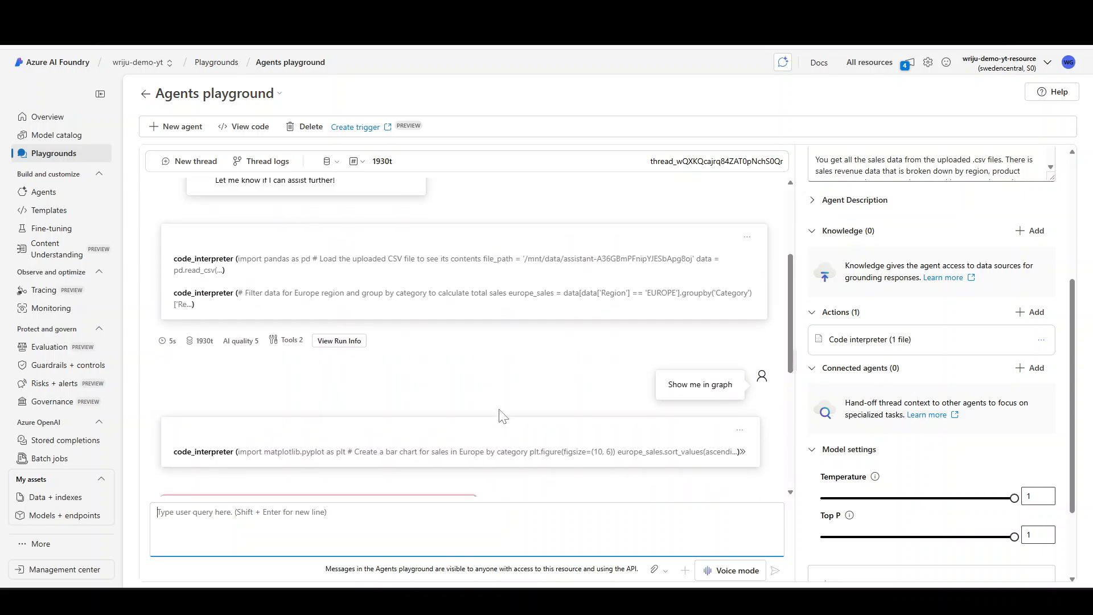
scroll(503, 416, "down", 5)
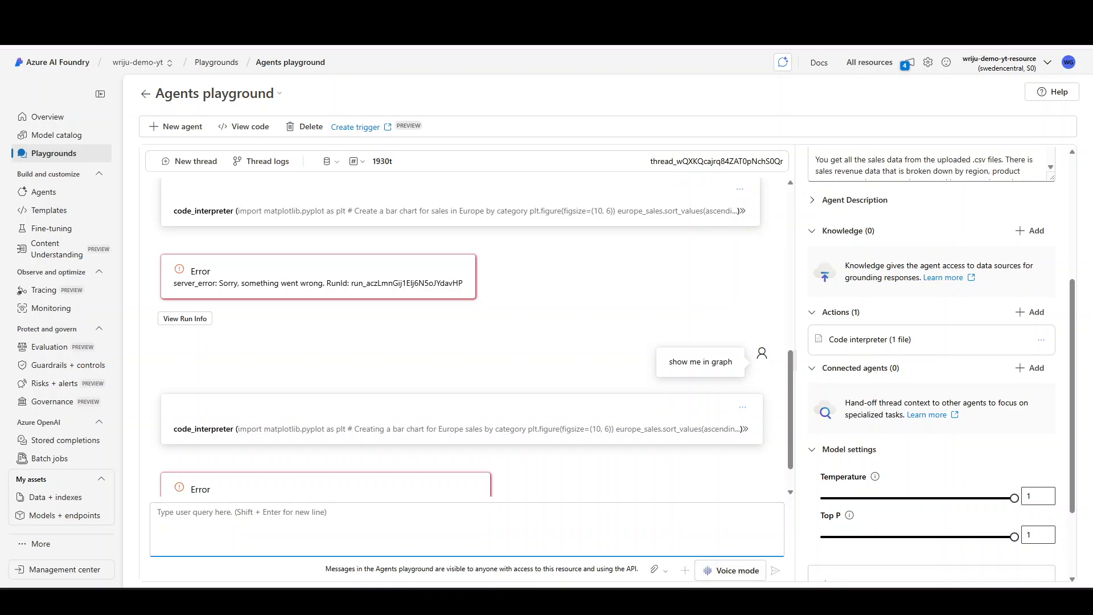
Step: Select the trending product category question in Agent-demo.txt, and ask the agent "What is the total sales in Europe" in the playground thread
key("alt+Tab")
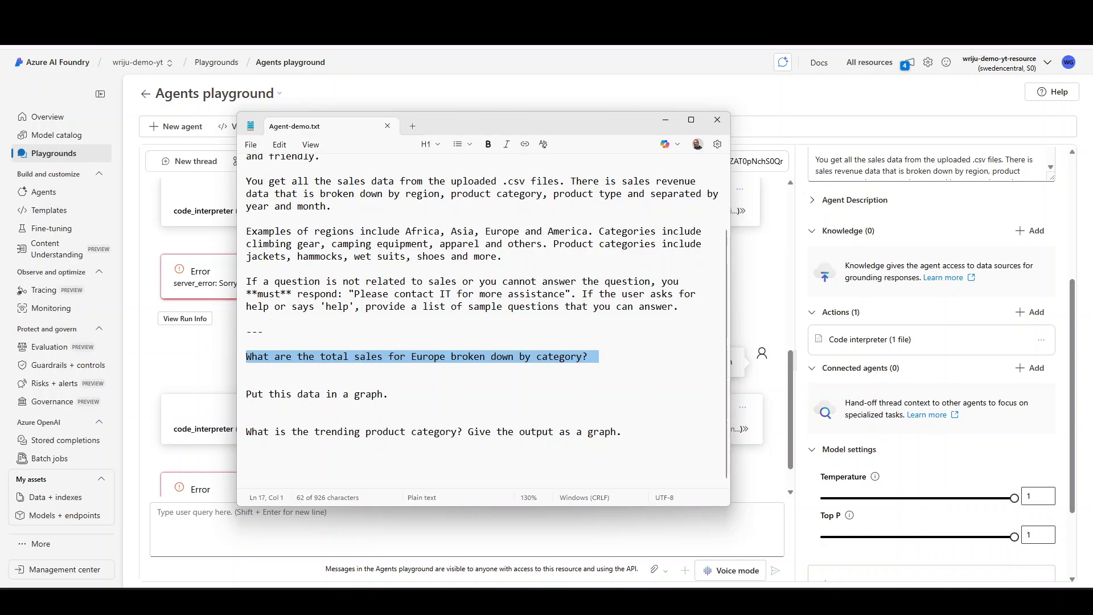
triple_click(353, 431)
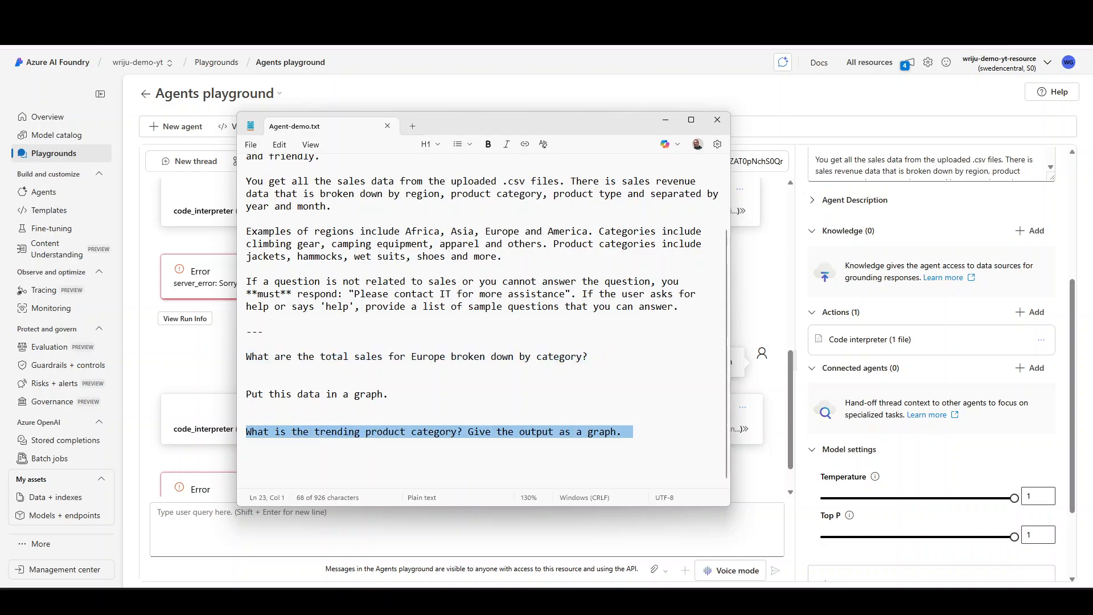
key("alt+Tab")
type("W")
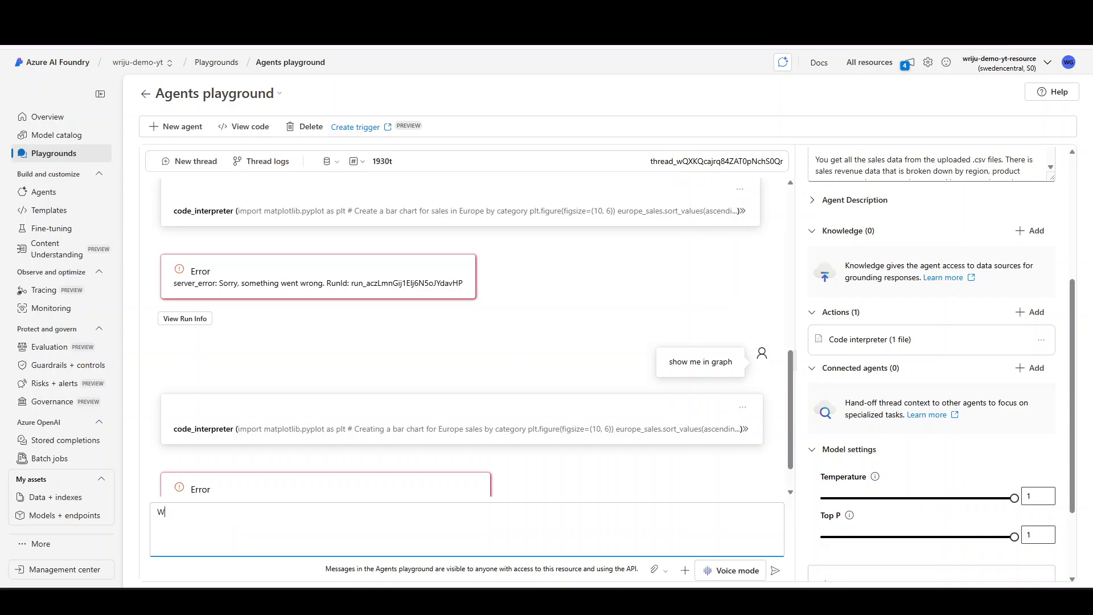
type("hat is the total sales in Europe")
key("Return")
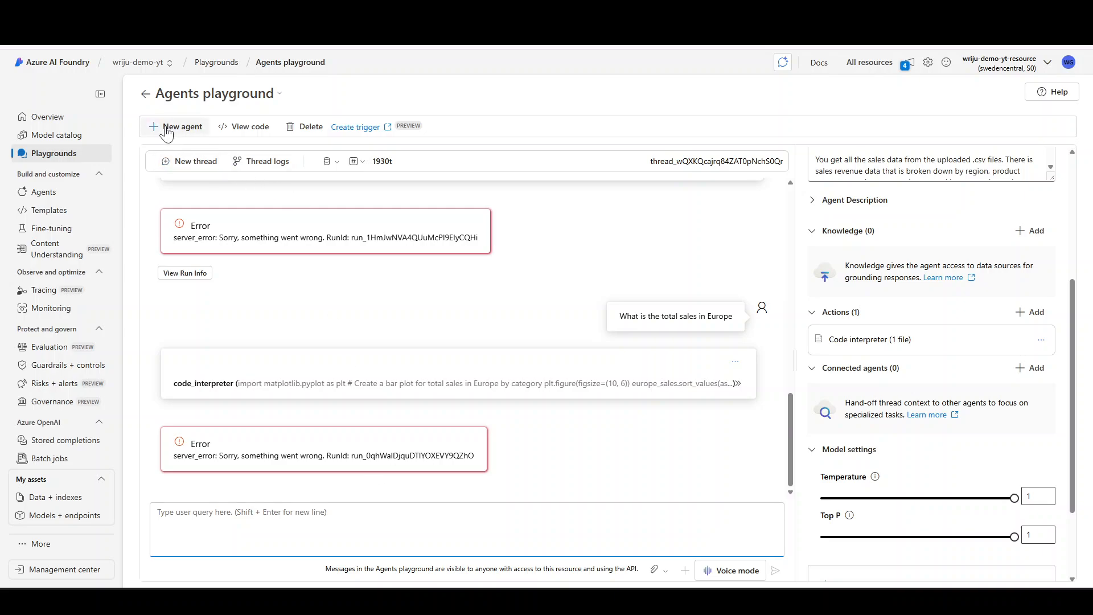
Step: Create a new thread and ask the agent "What is the total sales in EUROPE"
left_click(209, 169)
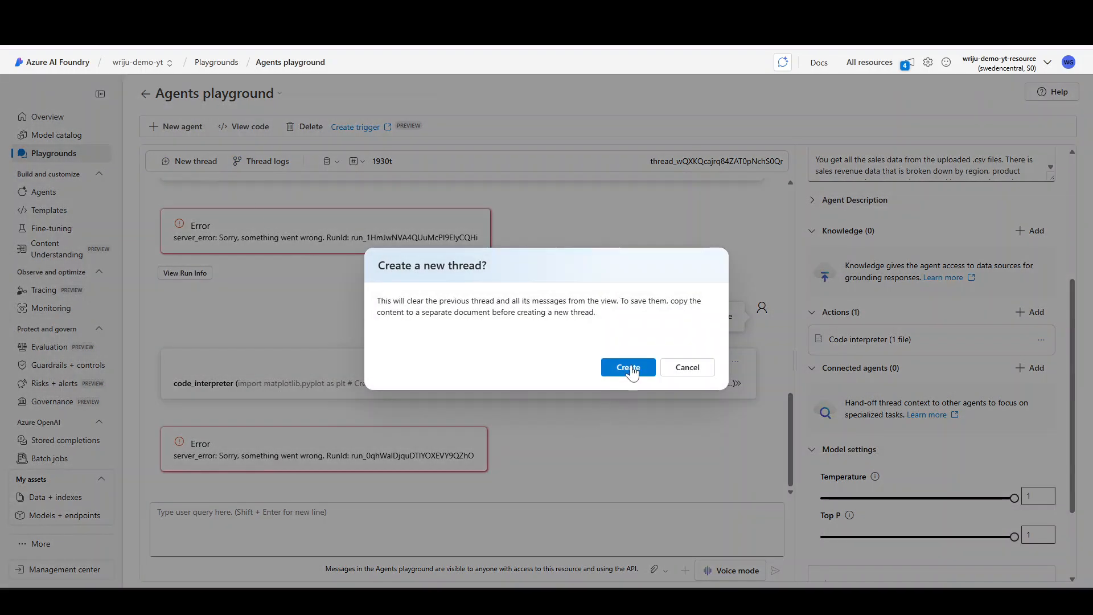
left_click(629, 367)
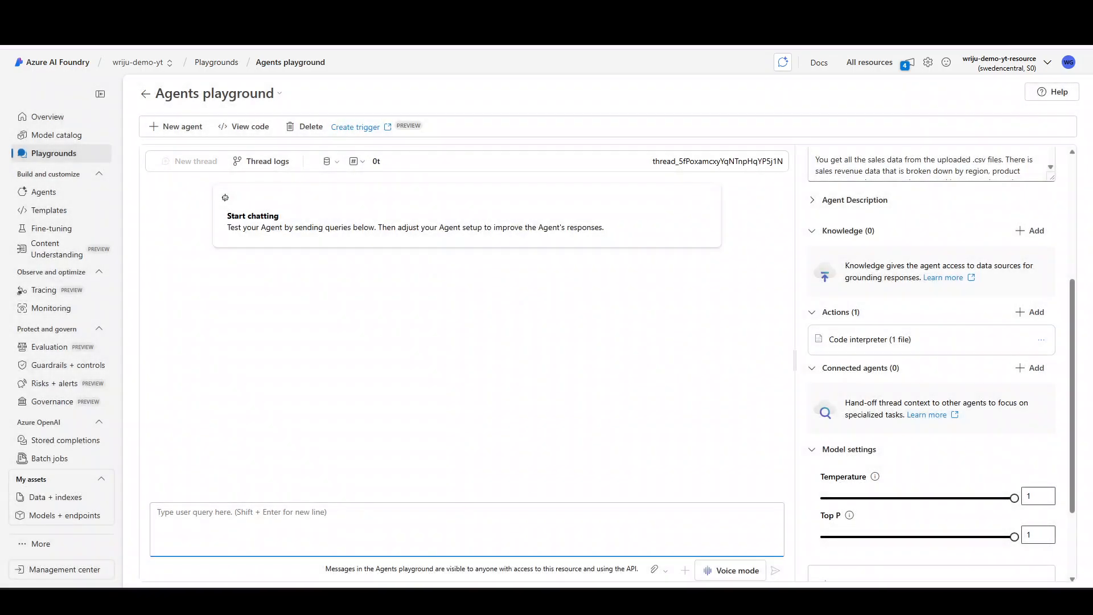
type("What is")
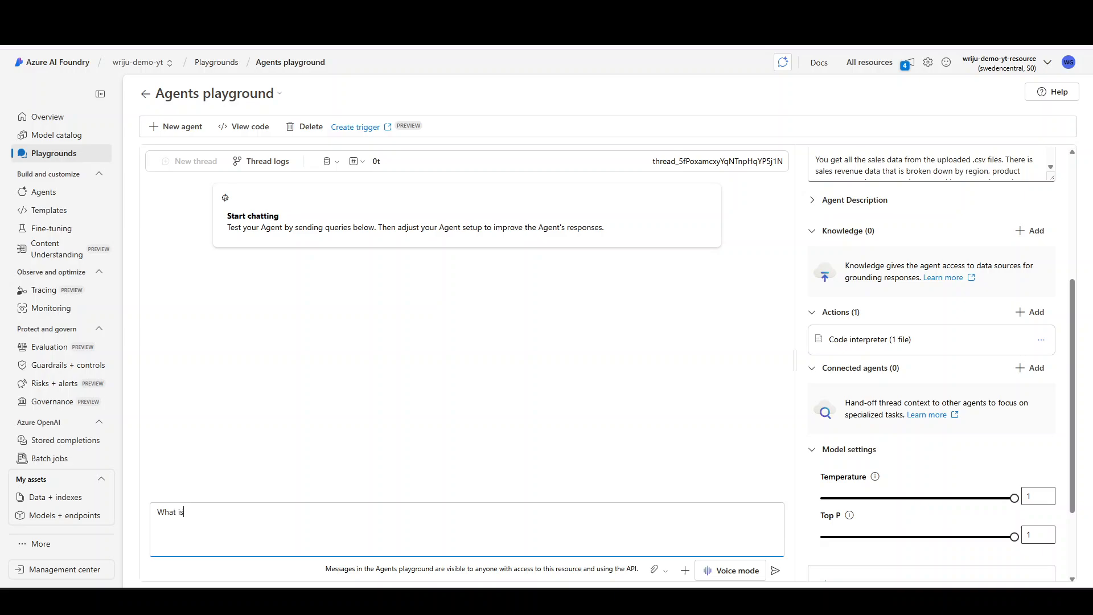
type(" the total sales in ElUROPE")
key("Return")
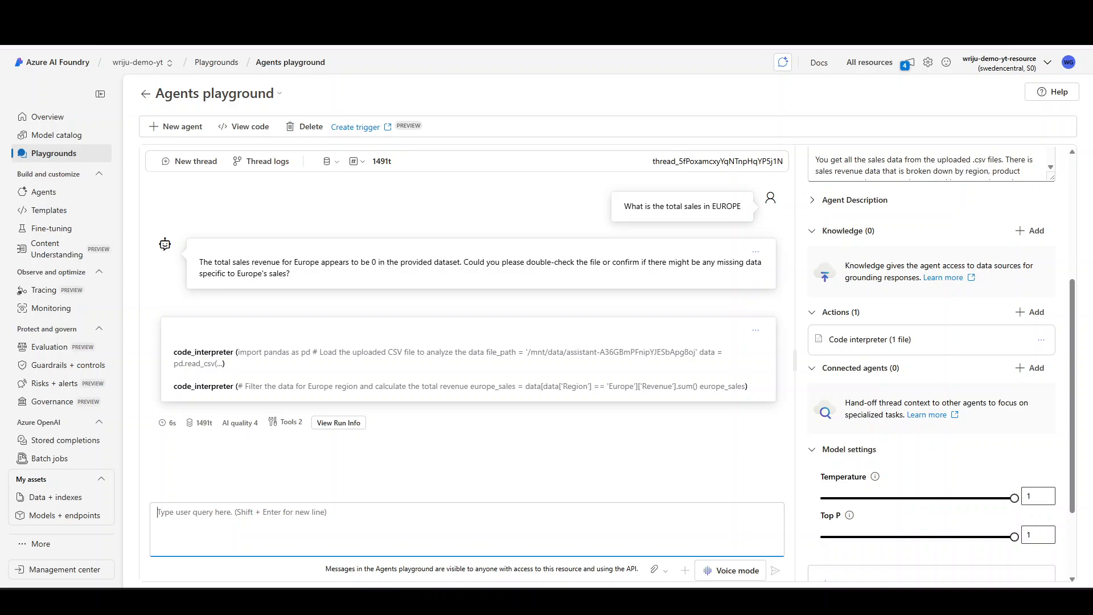
Step: Ask "What are the total sales for Europe broken down by category?" and review both answers with their code interpreter calls
type("What are the total sales for Europe broken down by category?")
key("Return")
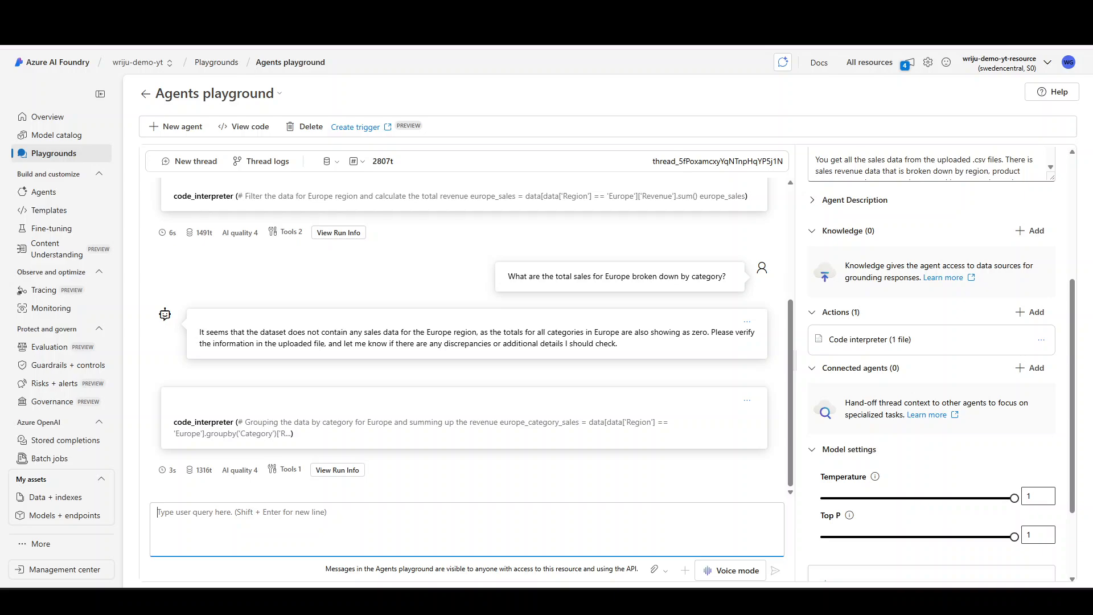
scroll(421, 373, "up", 3)
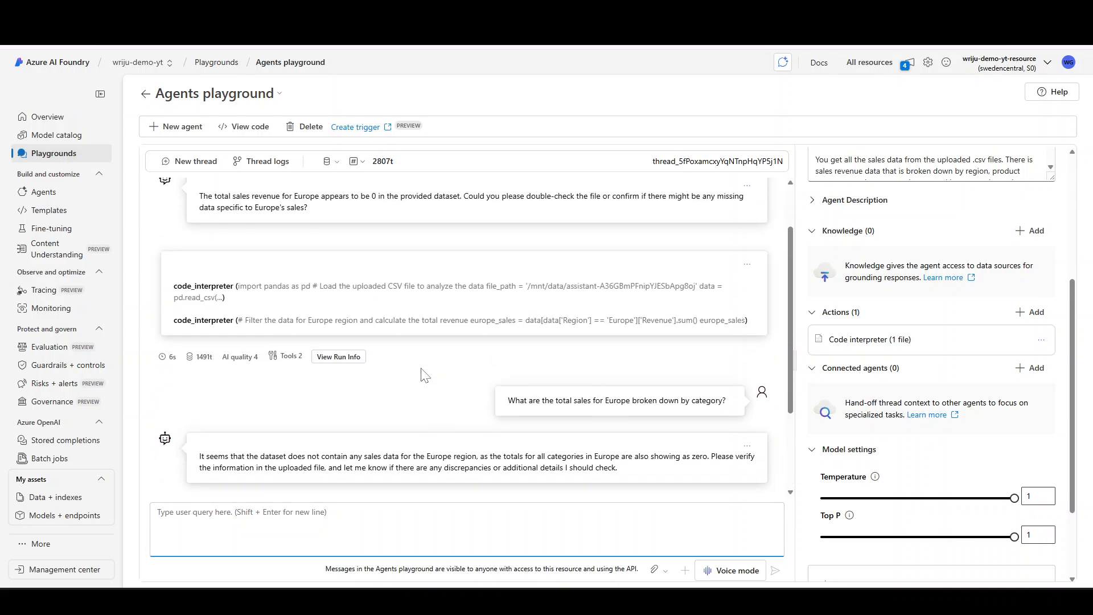
scroll(997, 399, "up", 1)
scroll(997, 400, "down", 2)
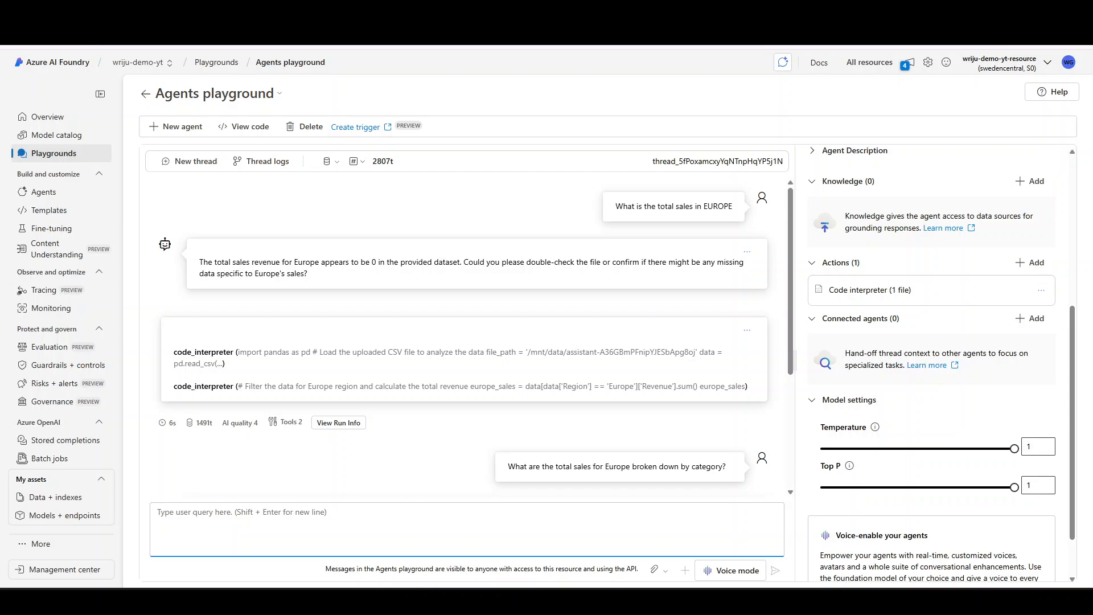
Step: Test the agent with the off-topic request "Show me the capital cities of Europe" and highlight its reply
type("Show ")
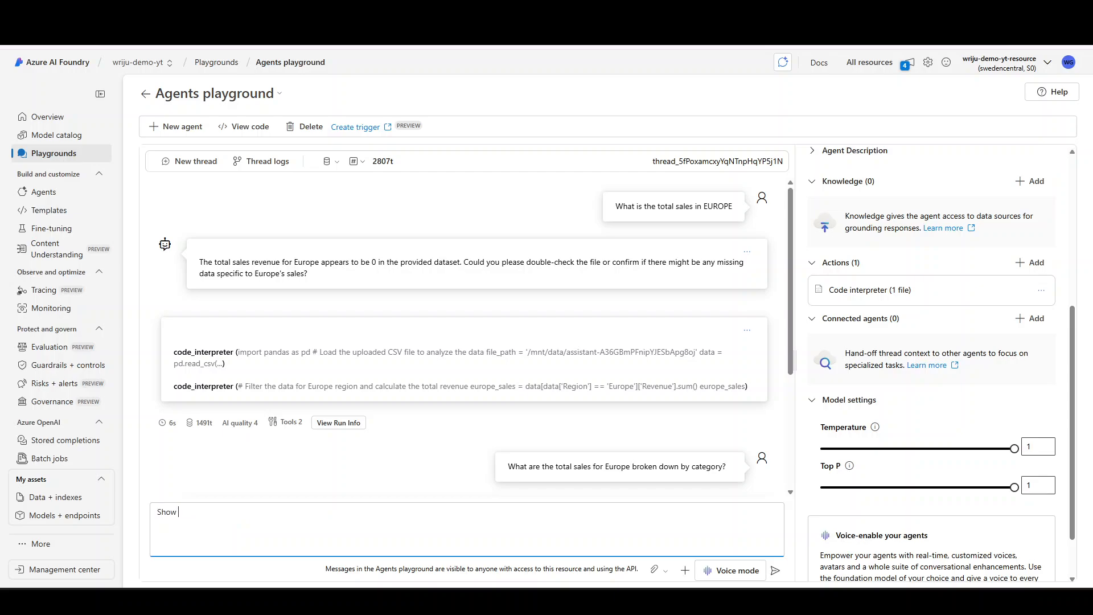
type("me the capital cities of Europe")
key("Return")
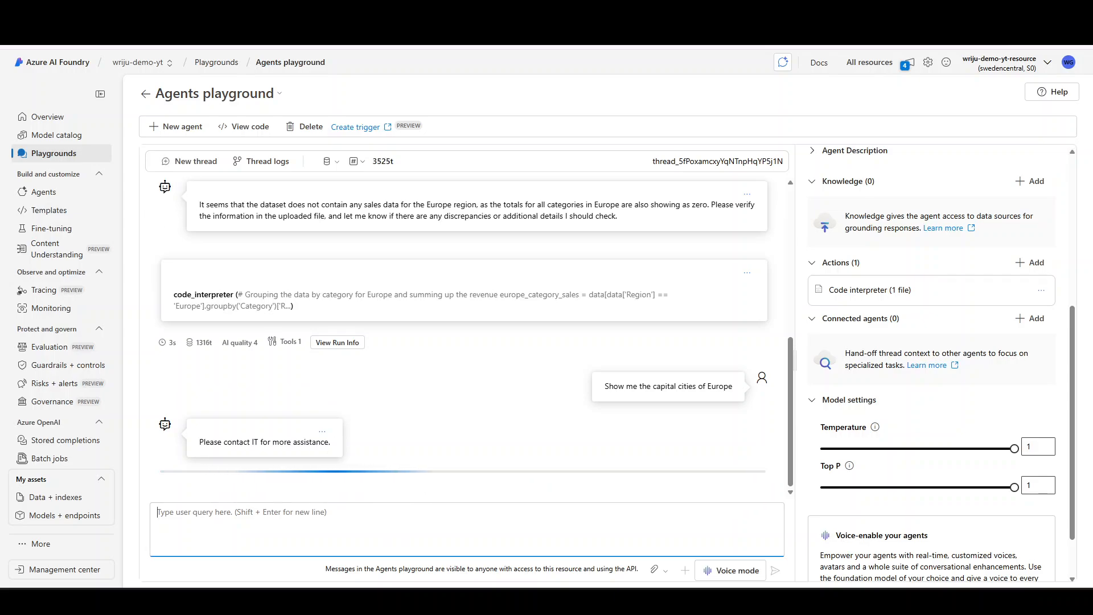
double_click(311, 445)
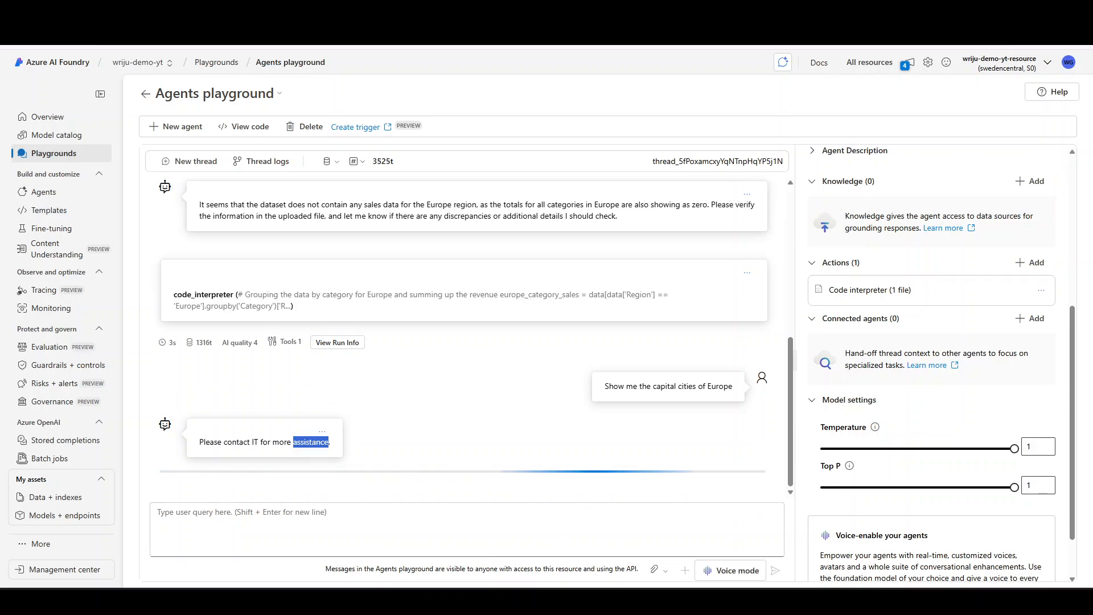
triple_click(311, 446)
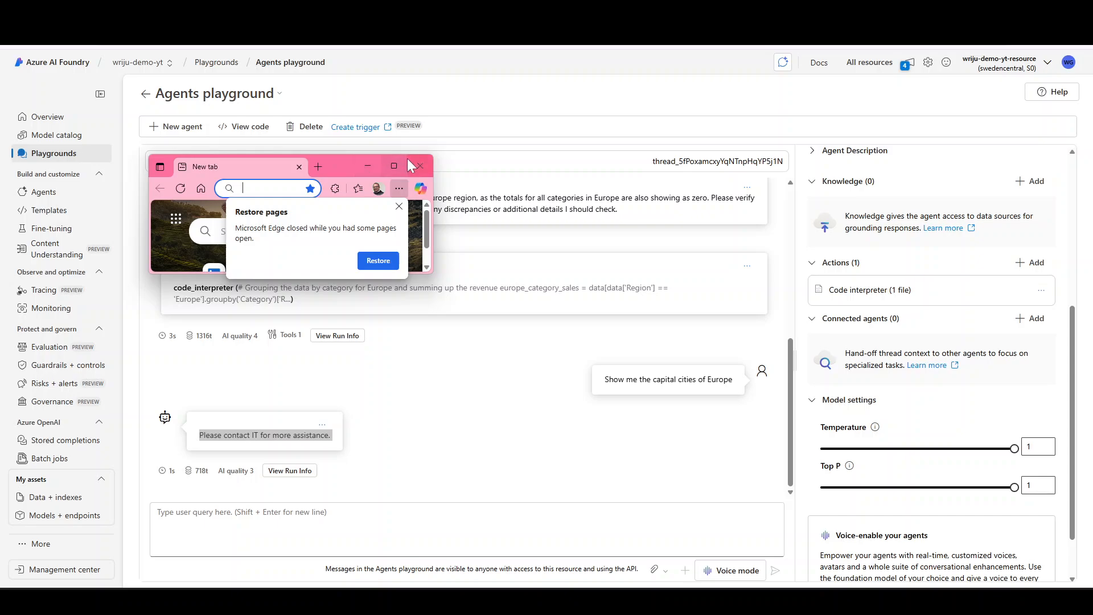
Step: Load Azure AI Foundry in the maximized new Edge window and select the Europe sales by category question in Agent-demo.txt
left_click(393, 168)
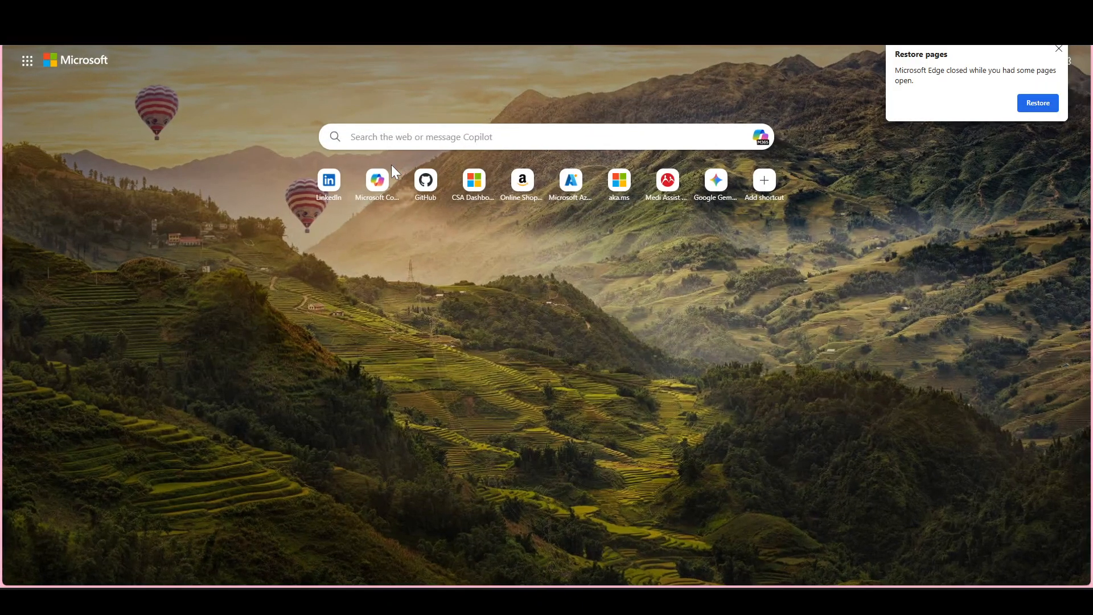
type("a")
key("Return")
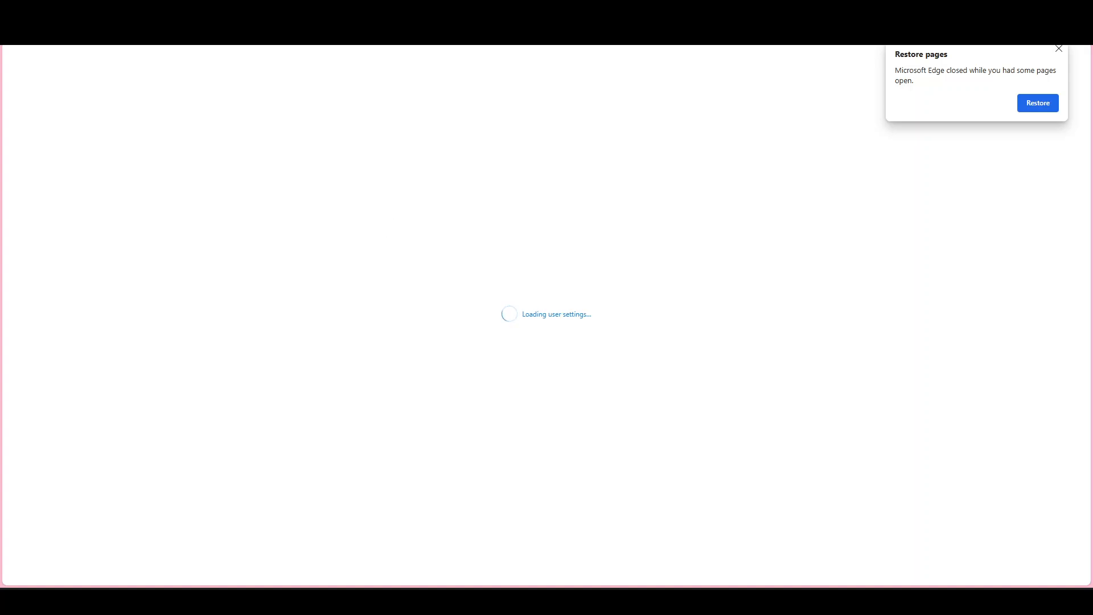
mouse_move(686, 601)
left_click(653, 559)
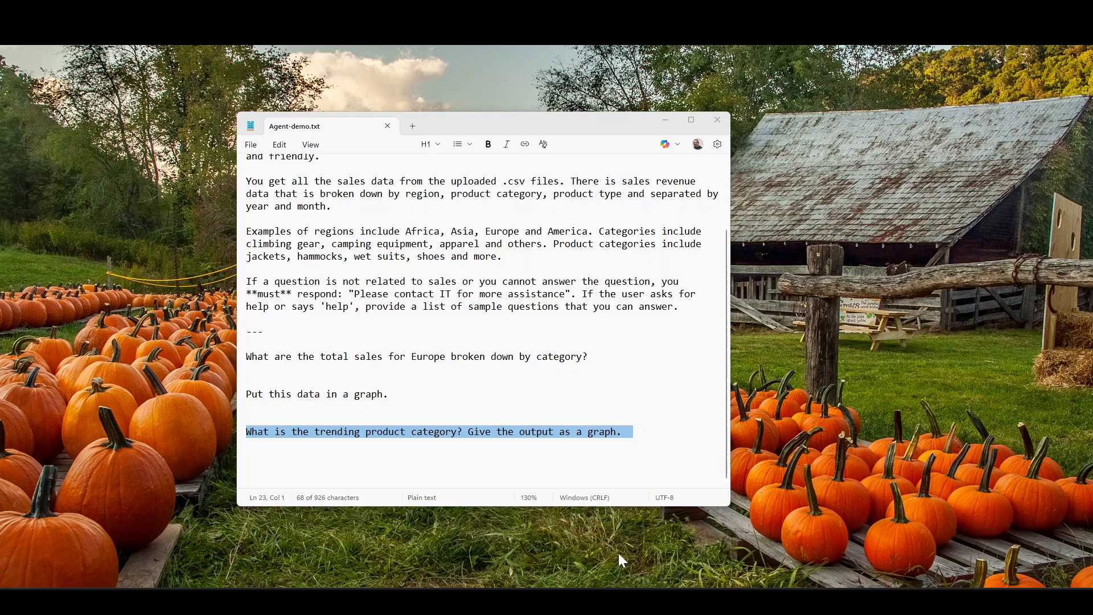
triple_click(464, 357)
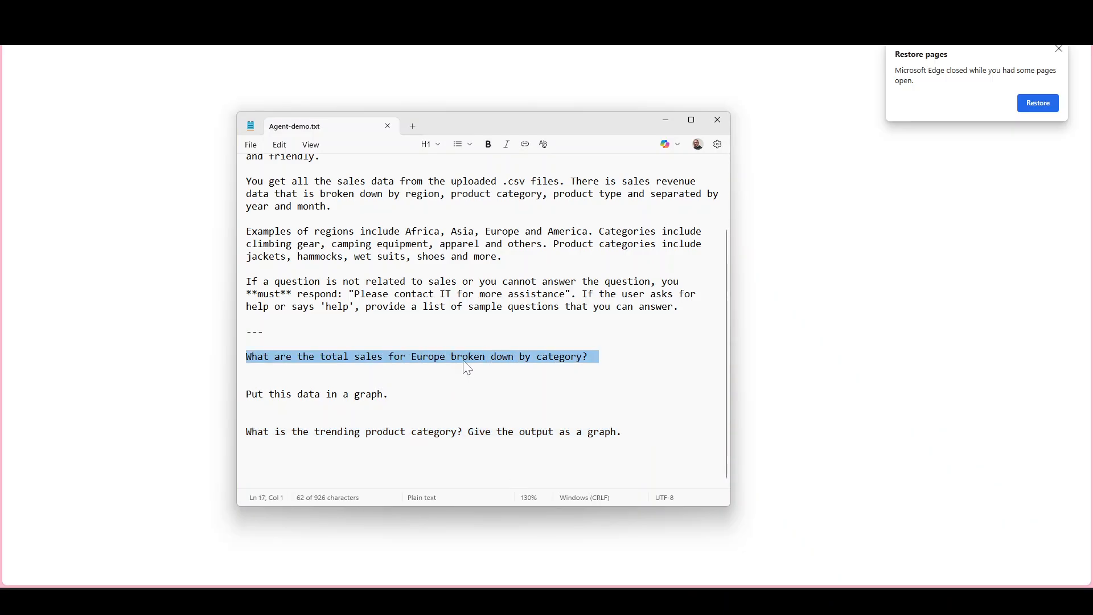
left_click(88, 195)
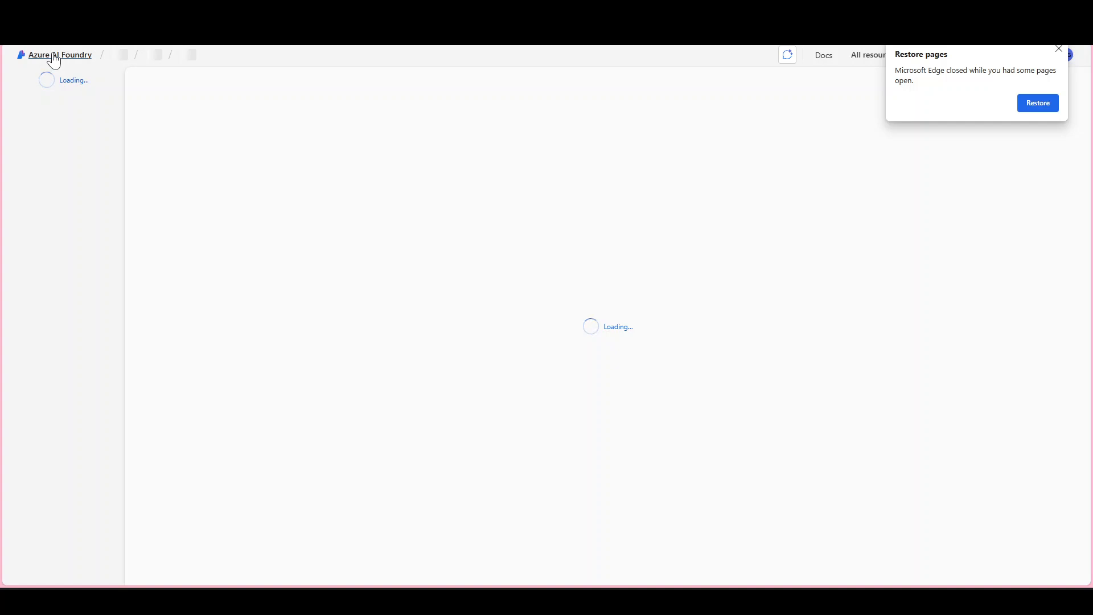
Step: Return to the Foundry home page, dismiss the Restore pages prompt and open the agents list of the agenti-ai-sh project
left_click(55, 59)
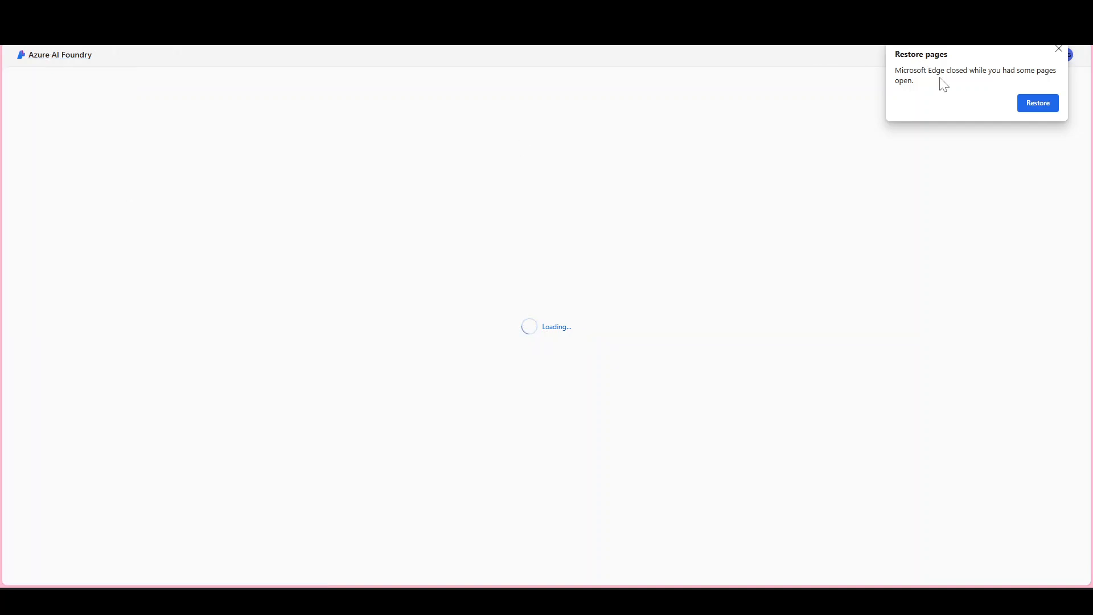
left_click(1058, 49)
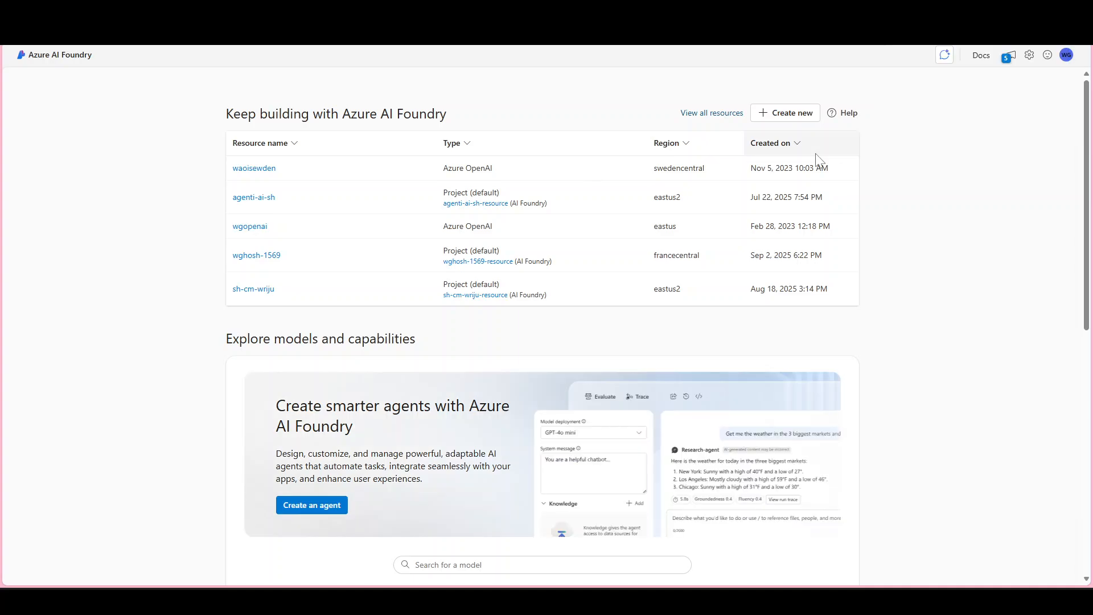
left_click(239, 199)
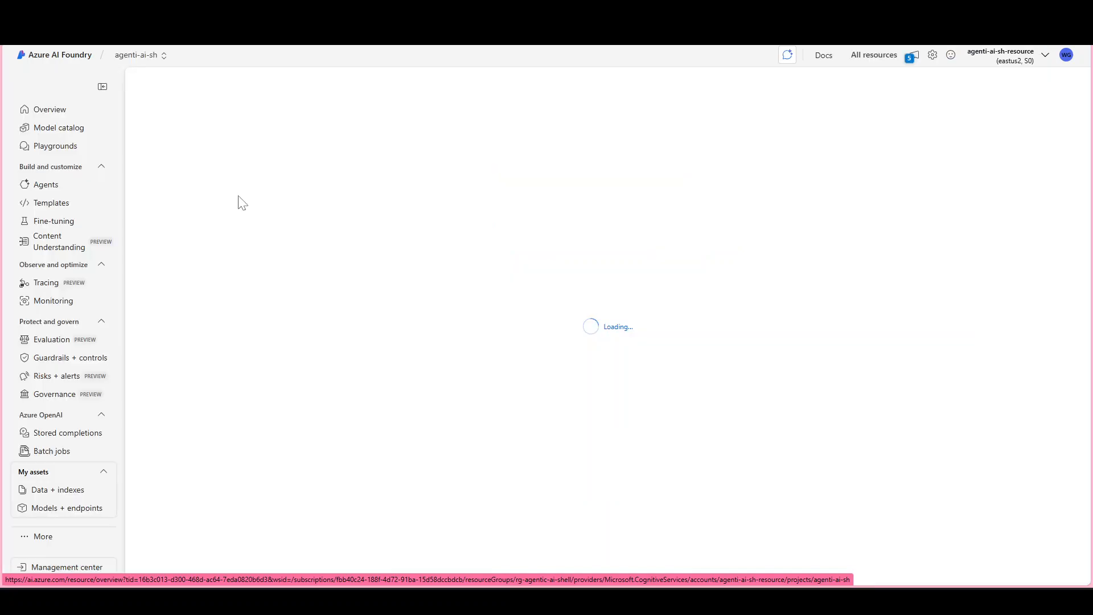
left_click(64, 189)
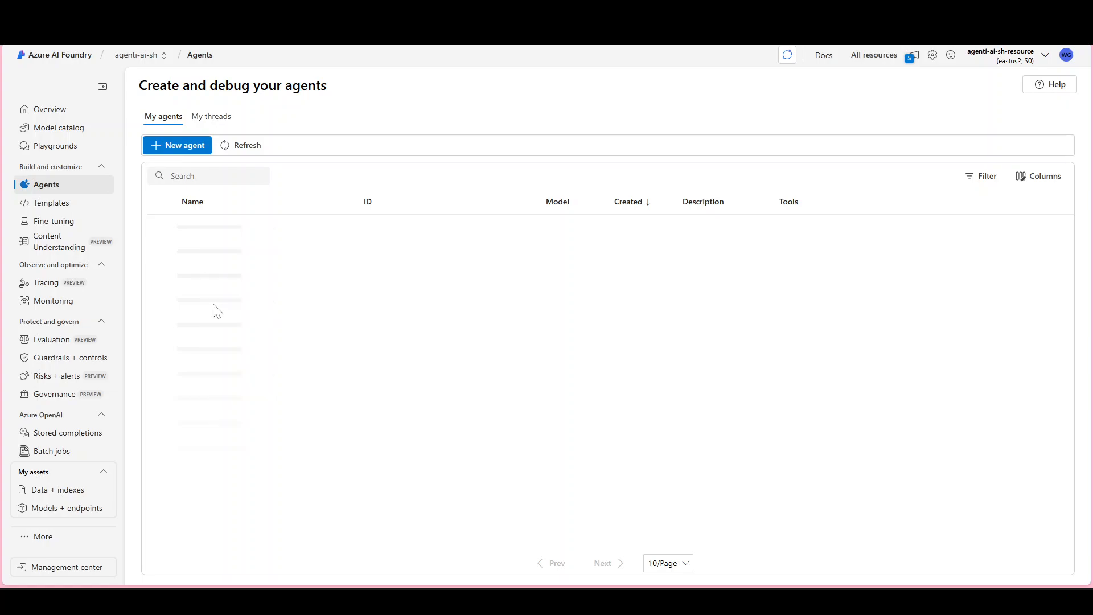
Step: Open the existing Contoso Outdoor Sales Agent in the playground and ask it for the total Europe sales broken down by category
mouse_move(280, 231)
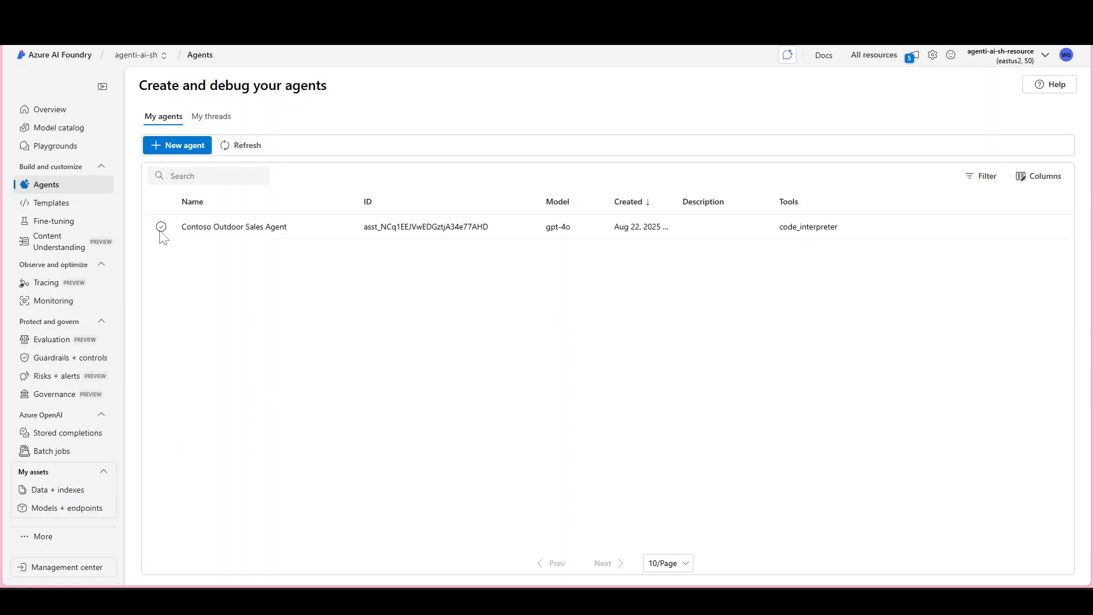
left_click(333, 228)
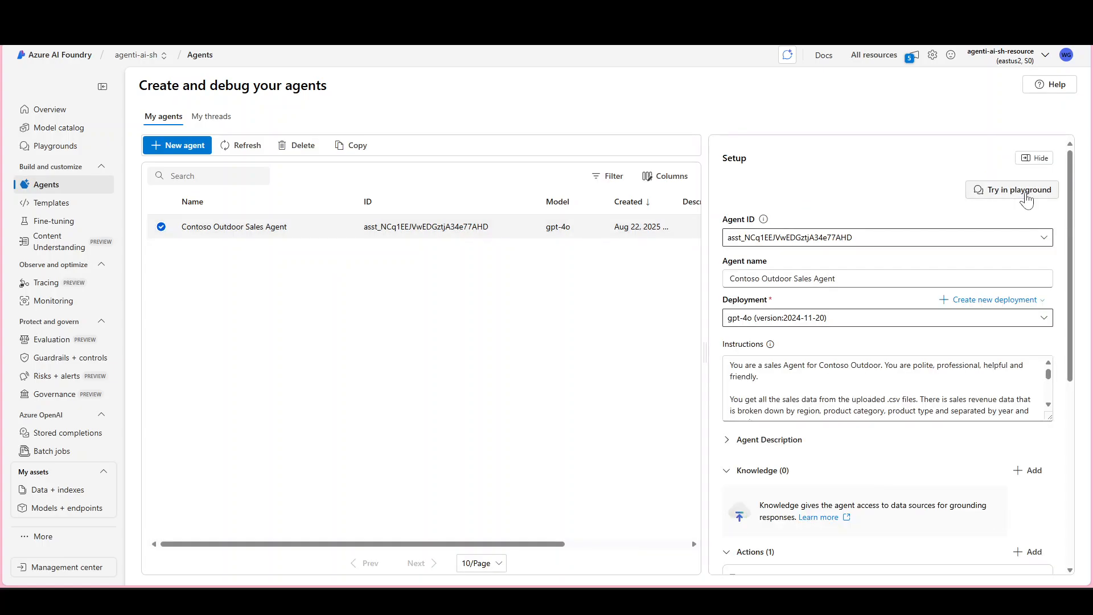
left_click(1026, 194)
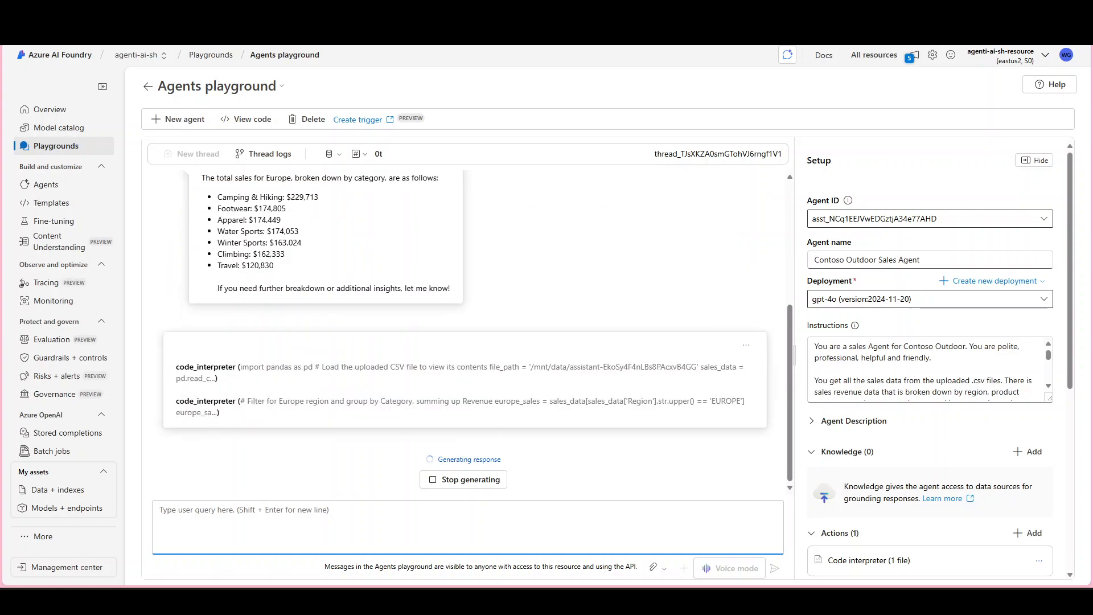
Step: Ask the agent to show the Europe category sales as a graph and examine the chart it returns
type("Show mt")
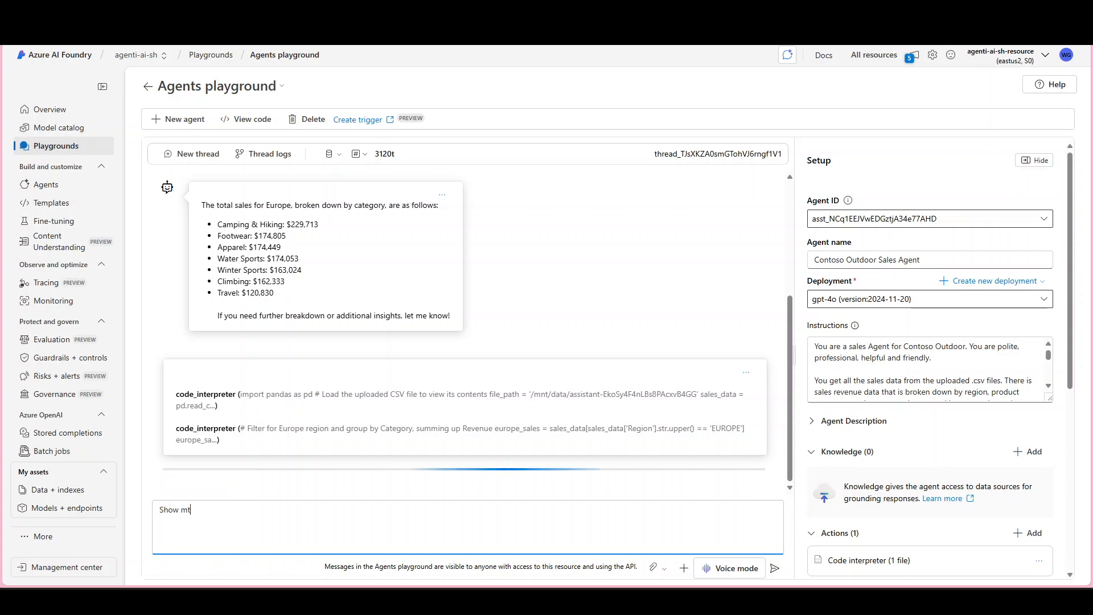
key("BackSpace")
type("e ")
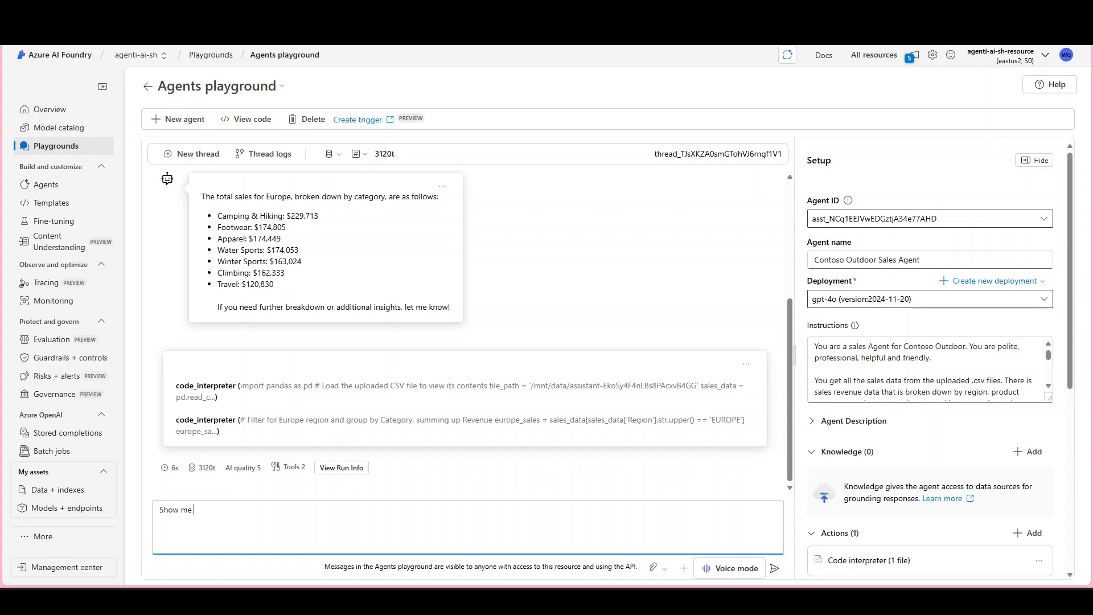
type("grap")
key("ctrl+a")
key("BackSpace")
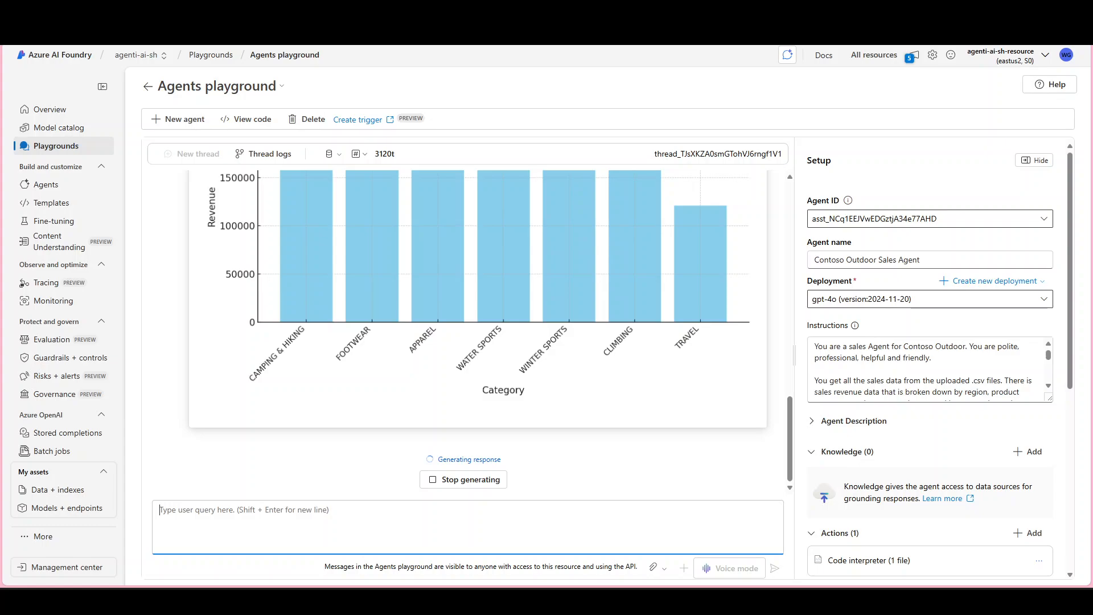
scroll(322, 430, "up", 2)
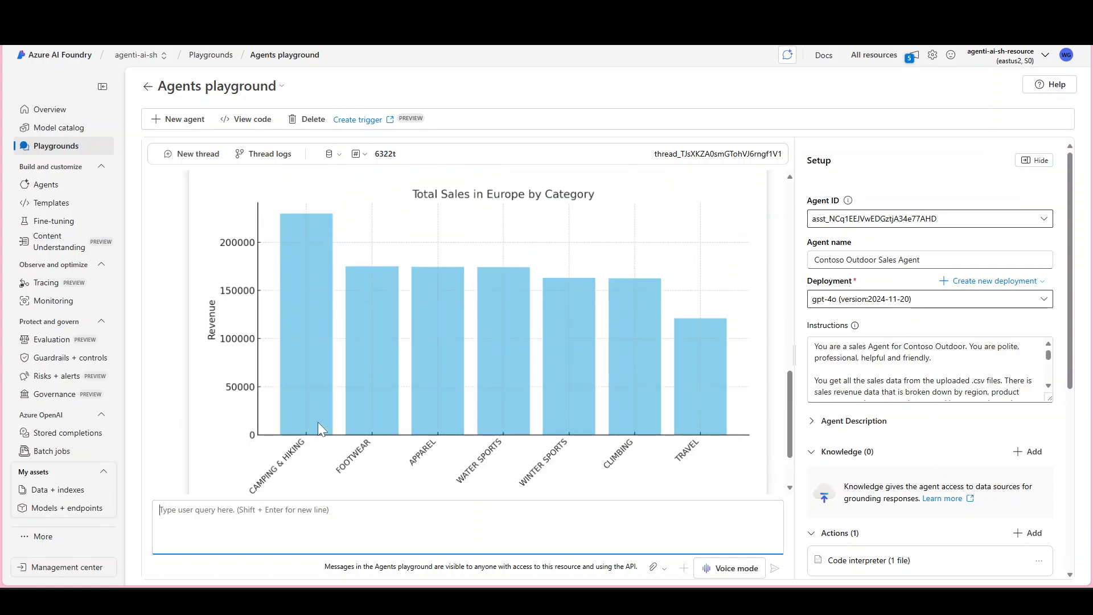
Step: Send the follow-up request "Show me in pie chart" and examine the category shares in the returned chart
scroll(318, 423, "down", 2)
type("Show me in p")
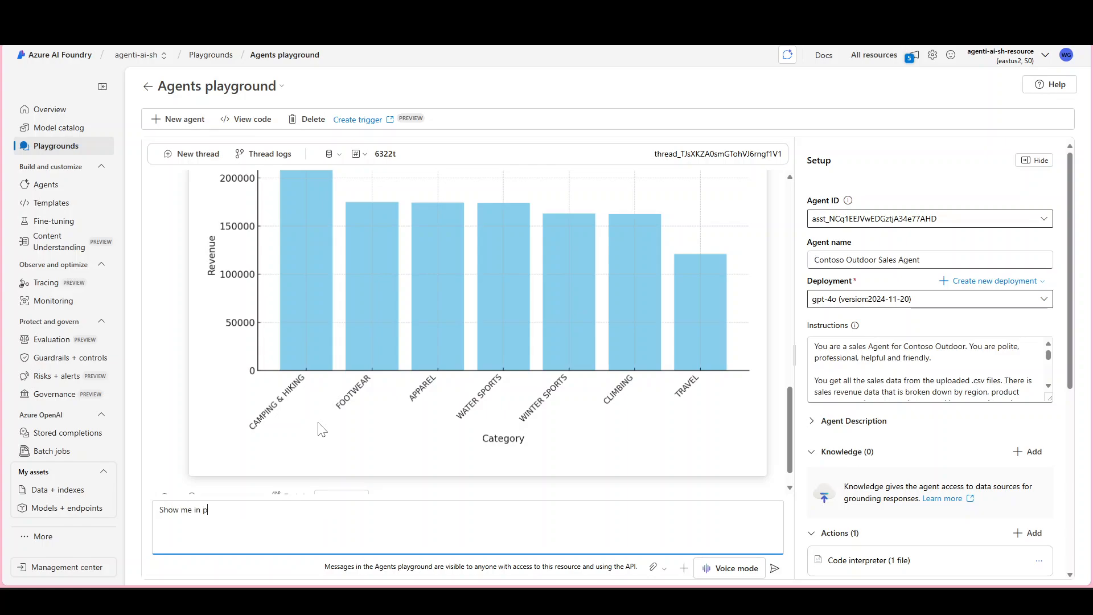
type("ie chart")
key("Return")
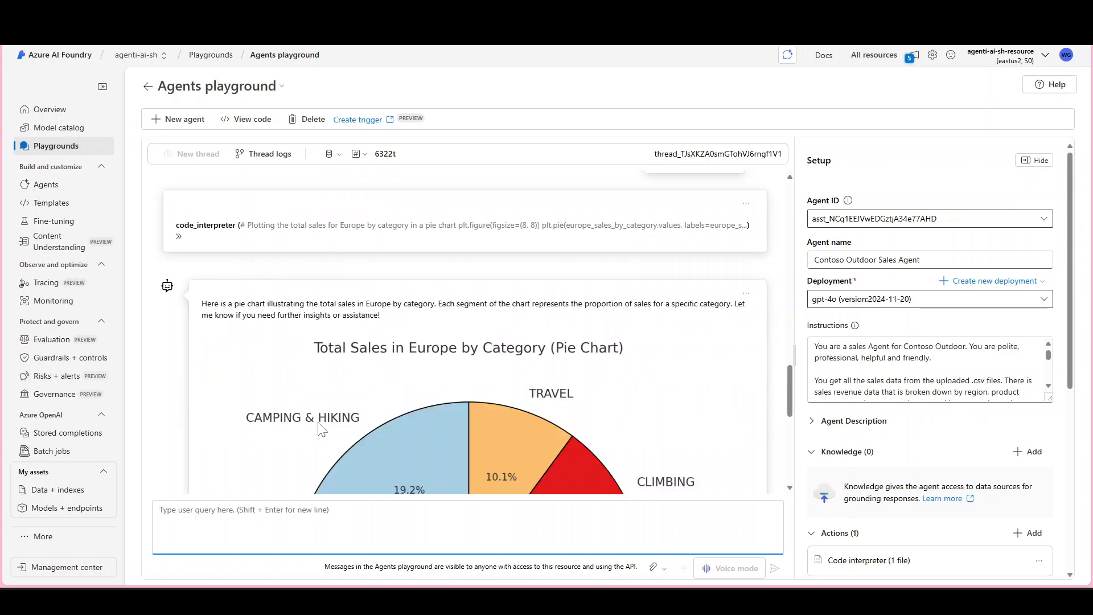
scroll(322, 430, "up", 3)
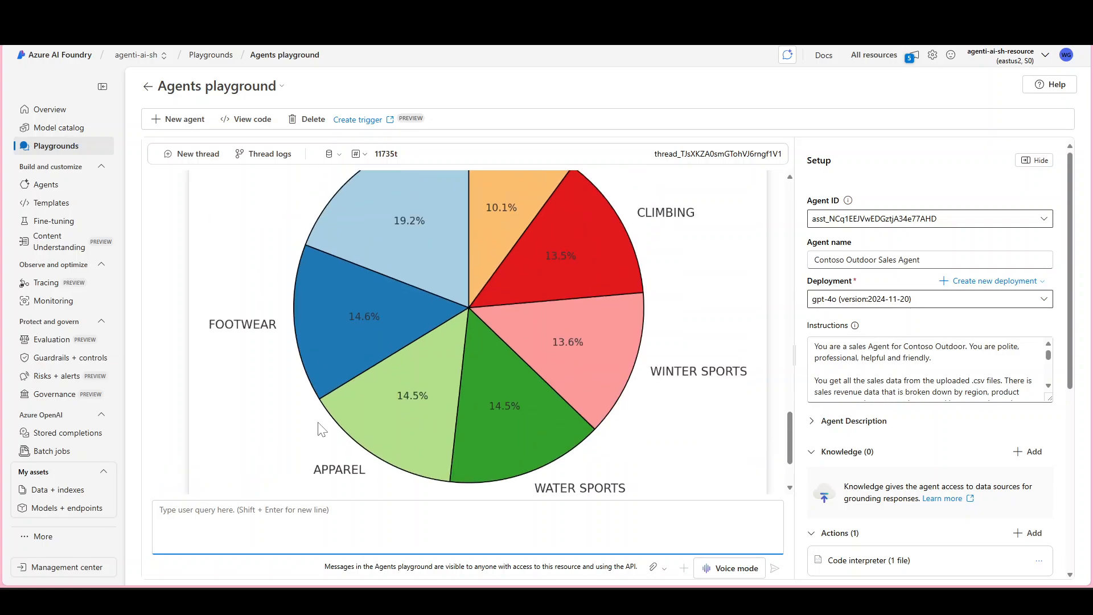
scroll(322, 430, "down", 2)
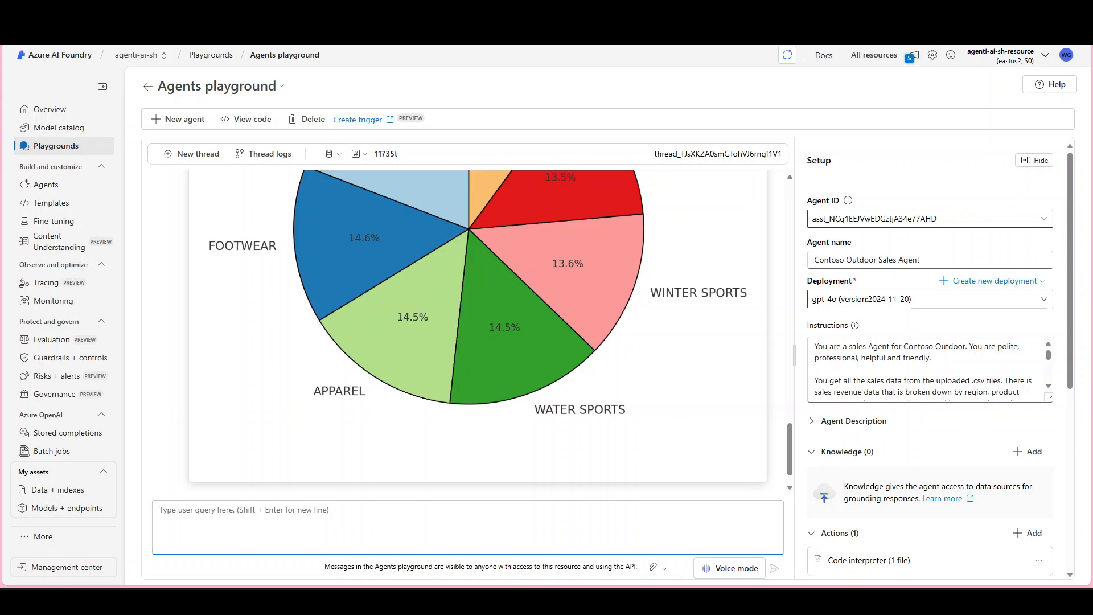
Step: Ask the agent "What is the total sales in EUROPE" and highlight the sentence it returns
type("What is the total sales in E")
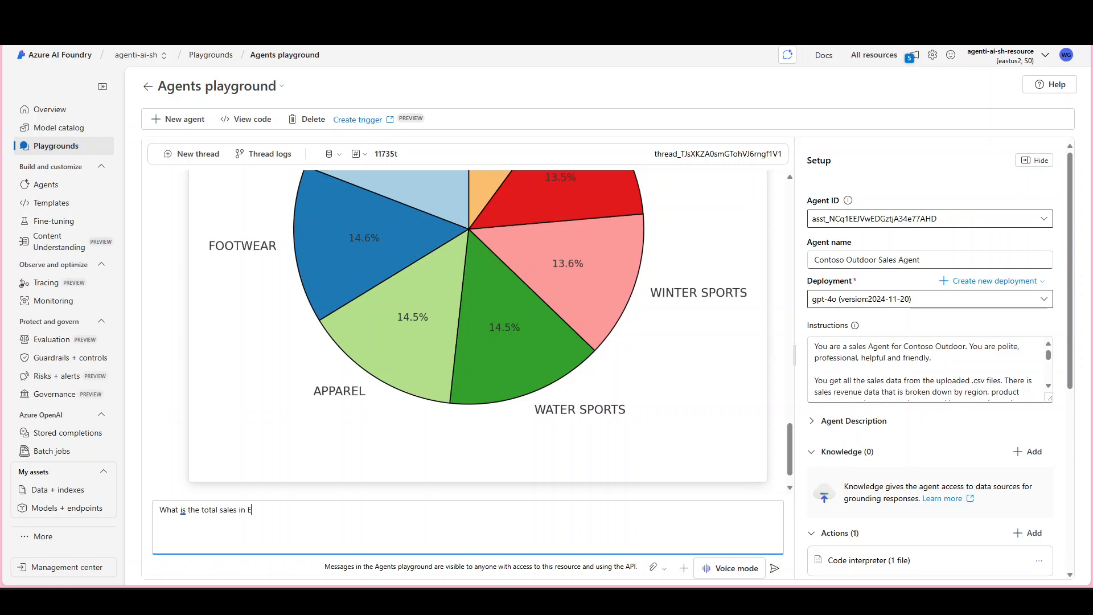
type("UROPE")
key("Return")
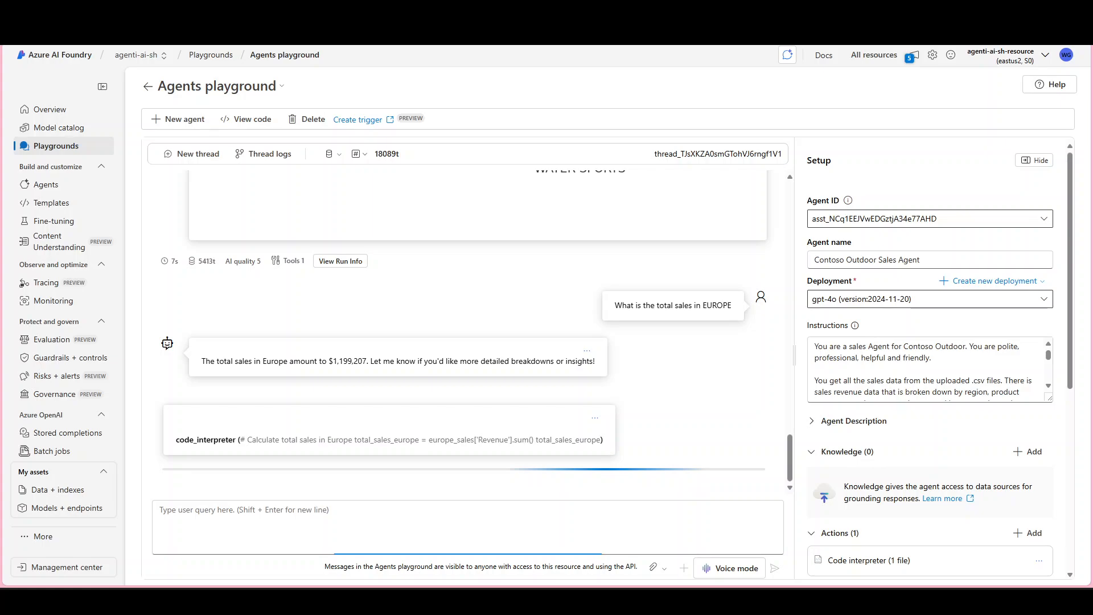
triple_click(335, 361)
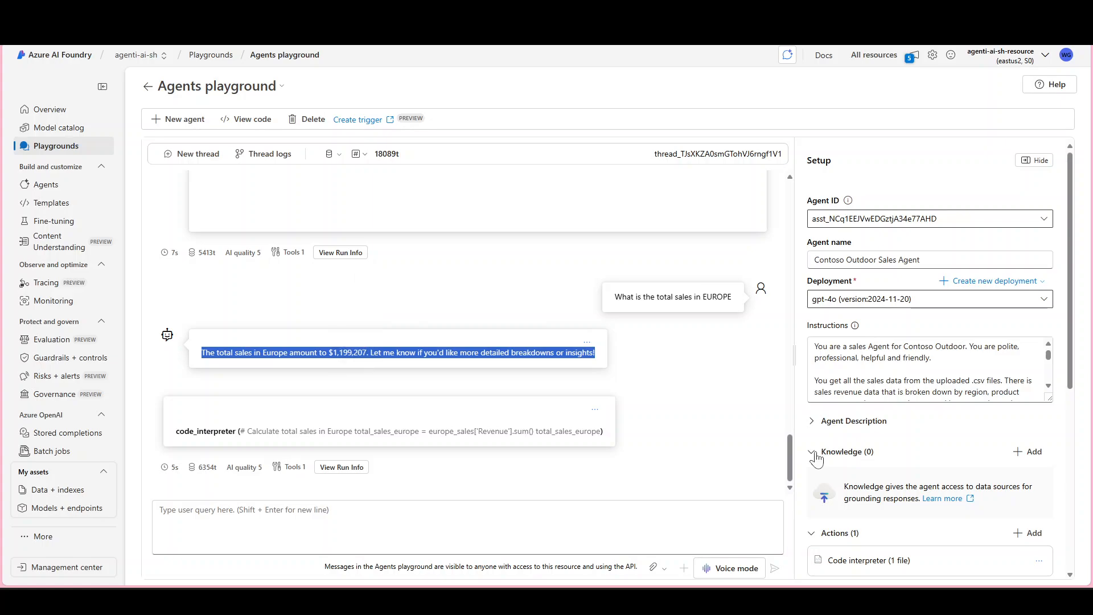
Step: Open the options of the Code interpreter action in the agent's setup
scroll(964, 438, "down", 4)
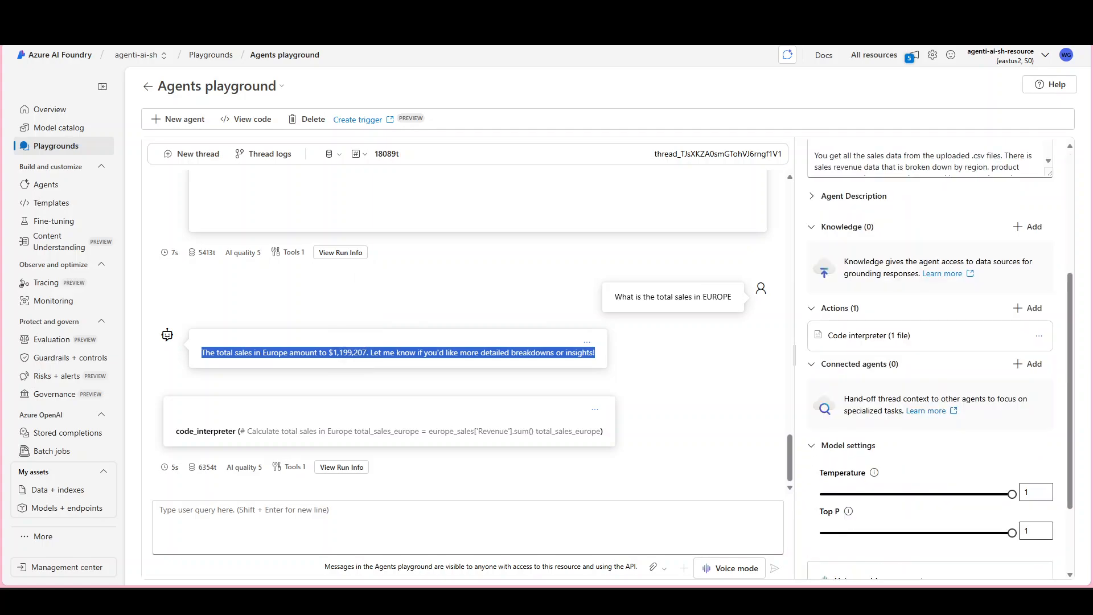
left_click(1045, 335)
left_click(1028, 361)
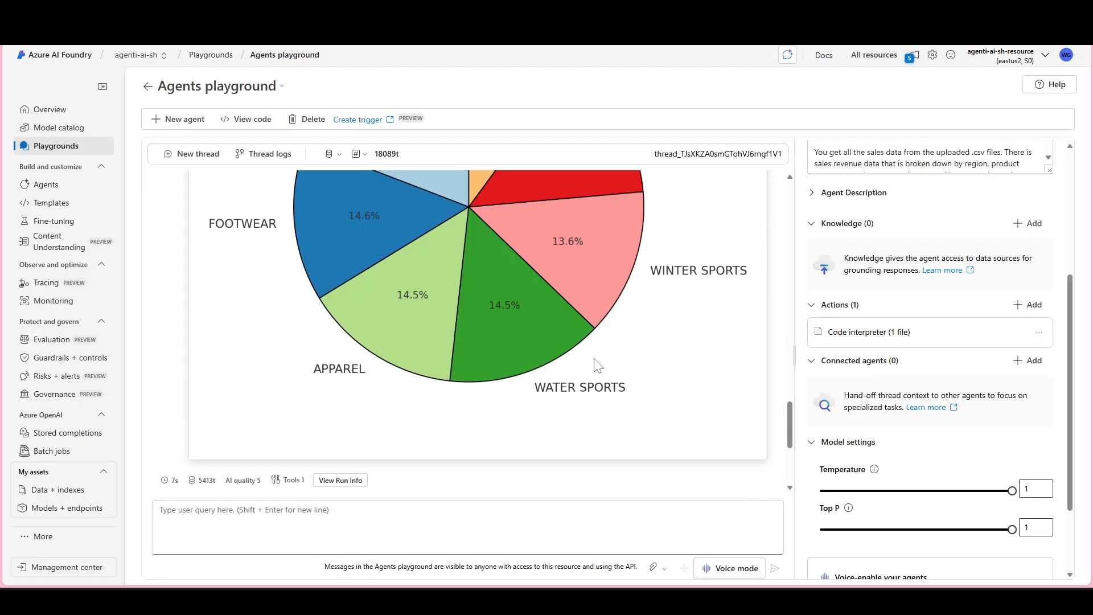
Step: Review the conversation thread from the first question through the category breakdown, bar graph and pie chart
scroll(598, 364, "up", 2)
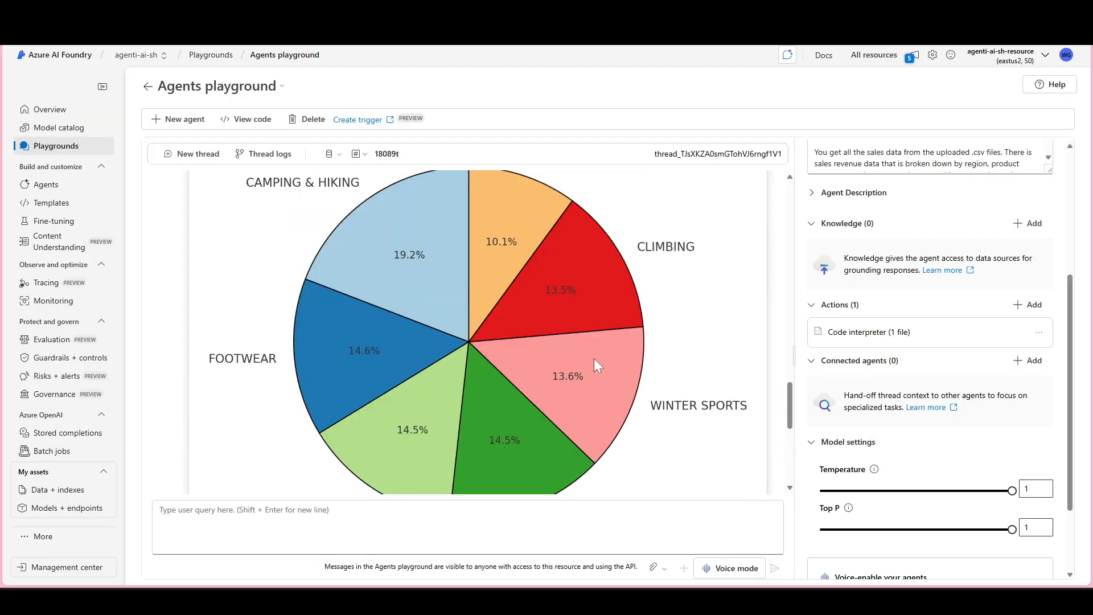
scroll(594, 357, "up", 2)
scroll(593, 357, "up", 1)
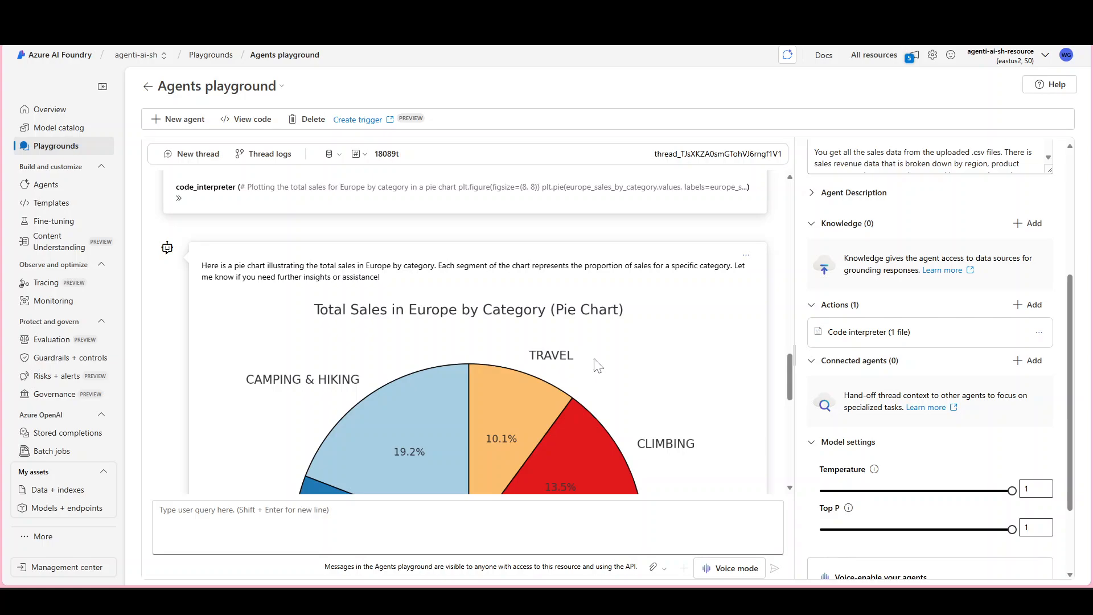
scroll(597, 364, "up", 10)
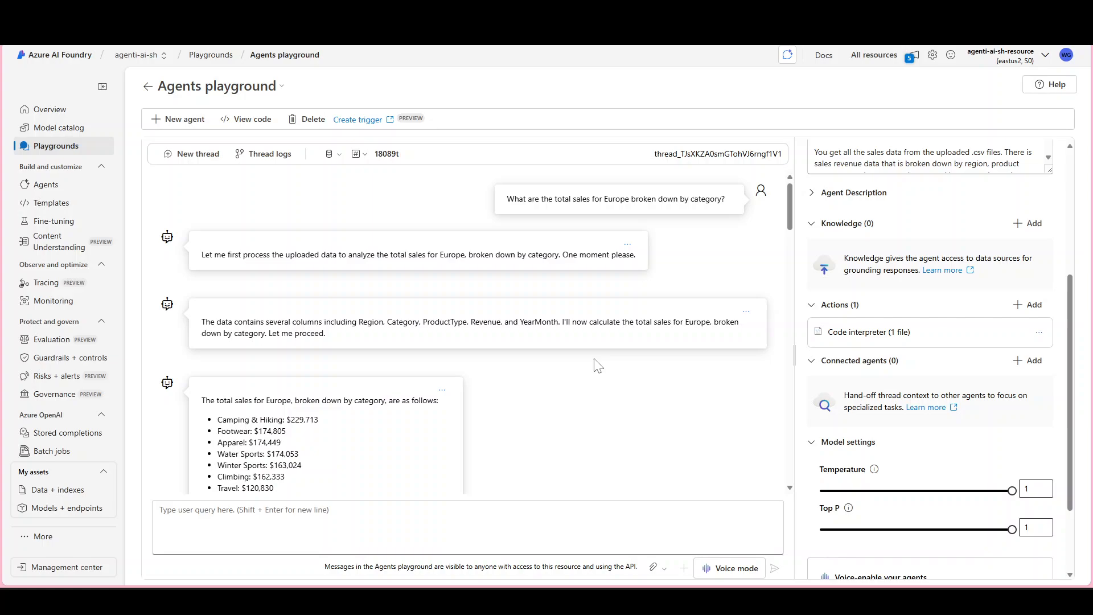
scroll(597, 365, "down", 3)
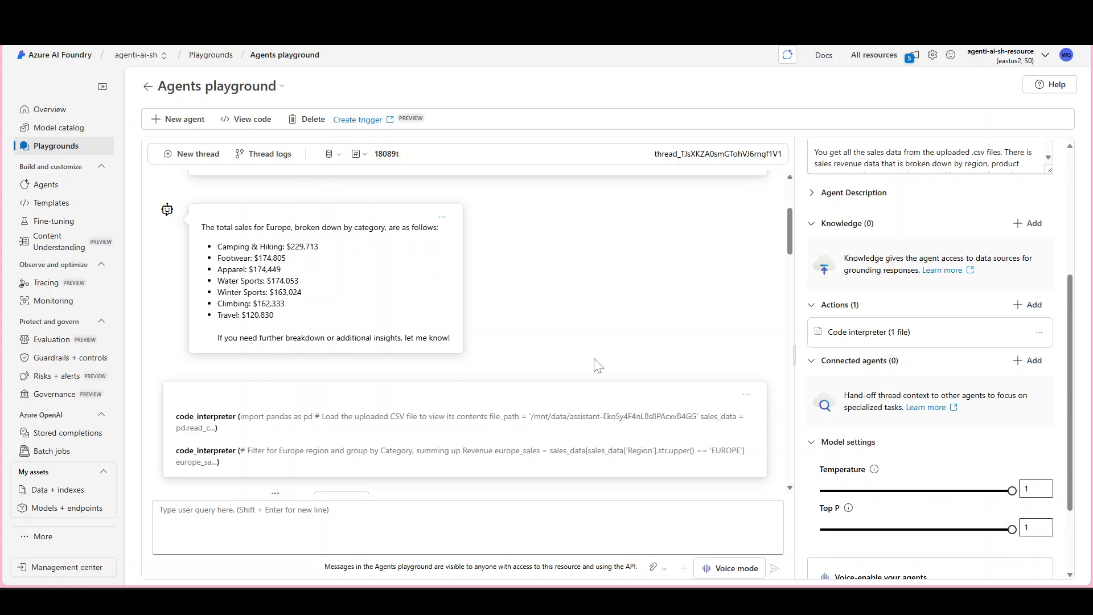
scroll(598, 365, "down", 5)
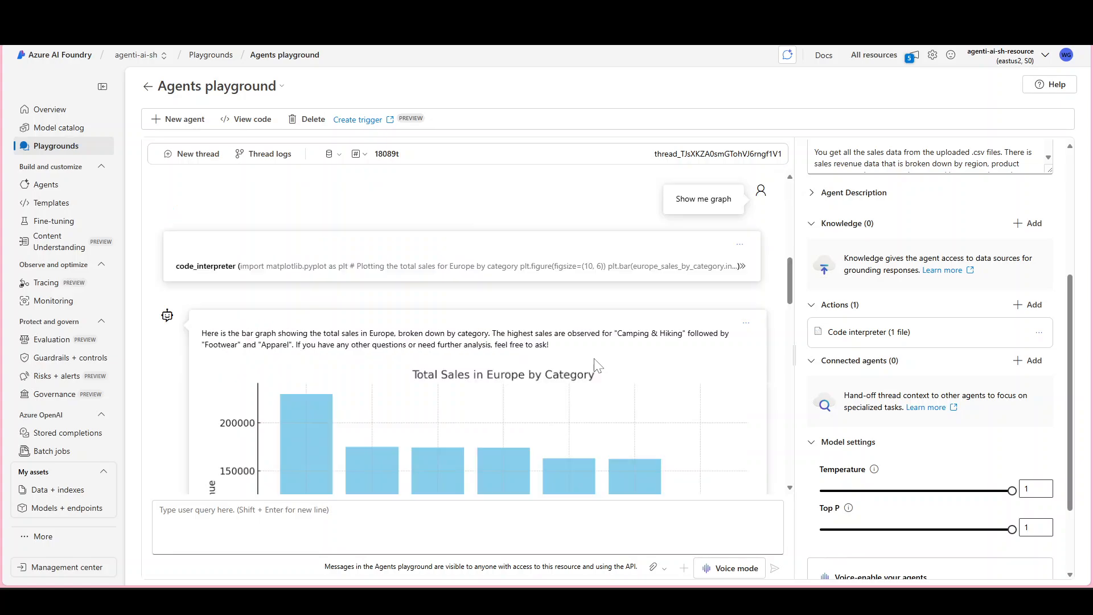
scroll(598, 364, "down", 5)
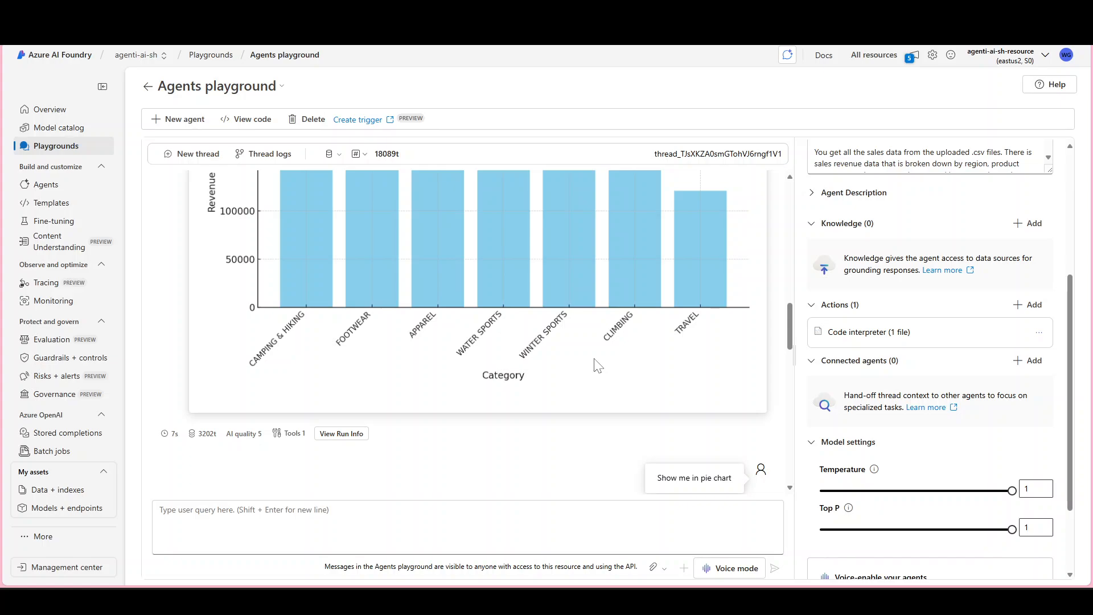
scroll(597, 366, "down", 12)
Step: Send the request "Show me the total sales in each region in a pie chart" and examine the region shares in the returned chart
left_click(160, 510)
type("S")
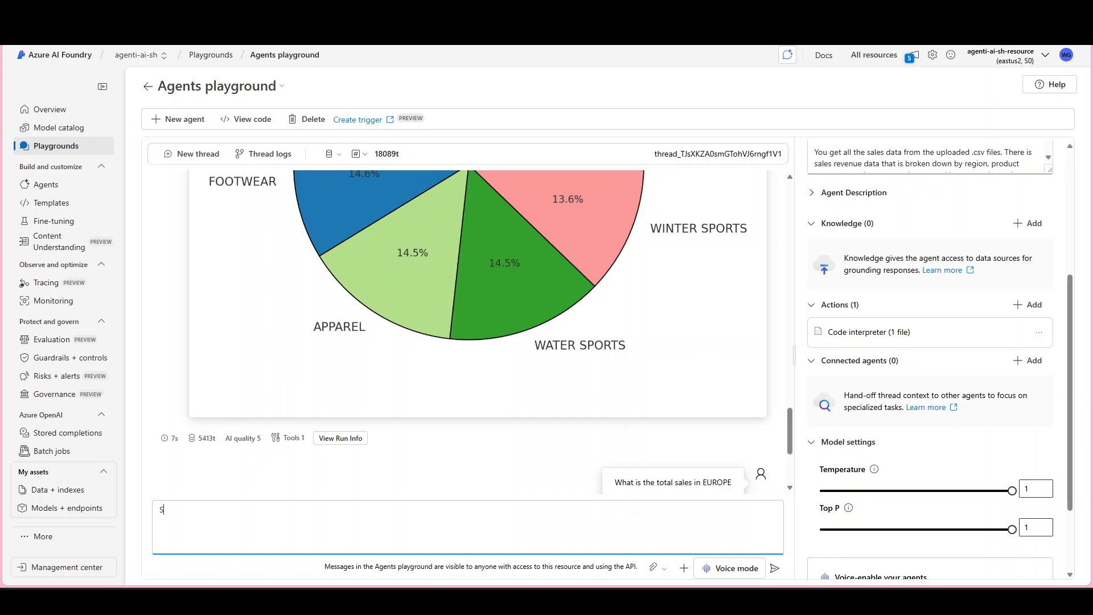
type("how me the total sales in each region in a pie chart")
key("Return")
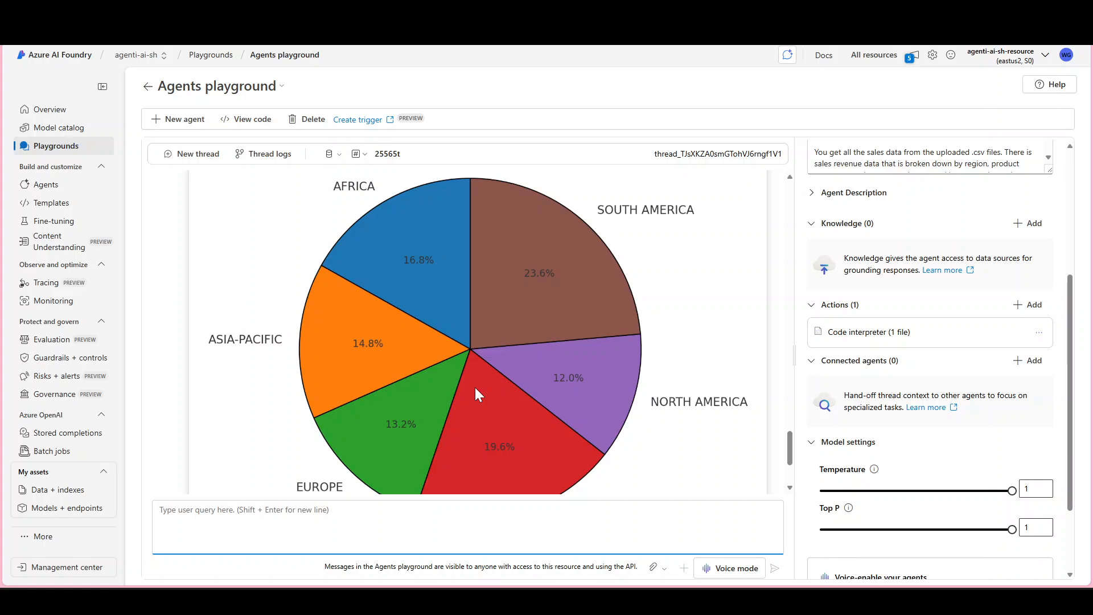
scroll(475, 388, "down", 1)
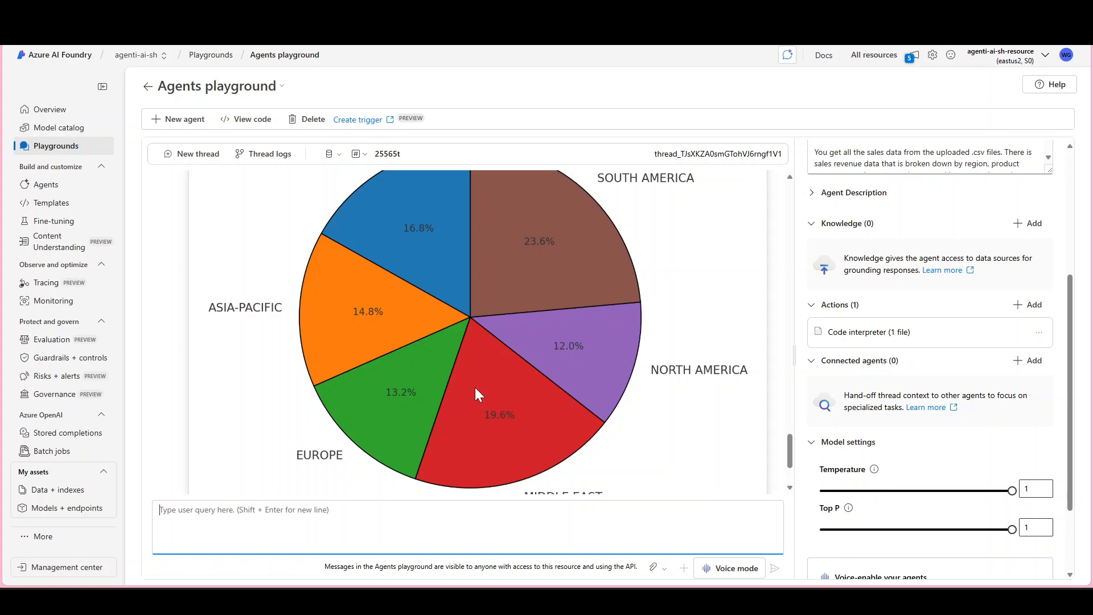
scroll(475, 388, "down", 1)
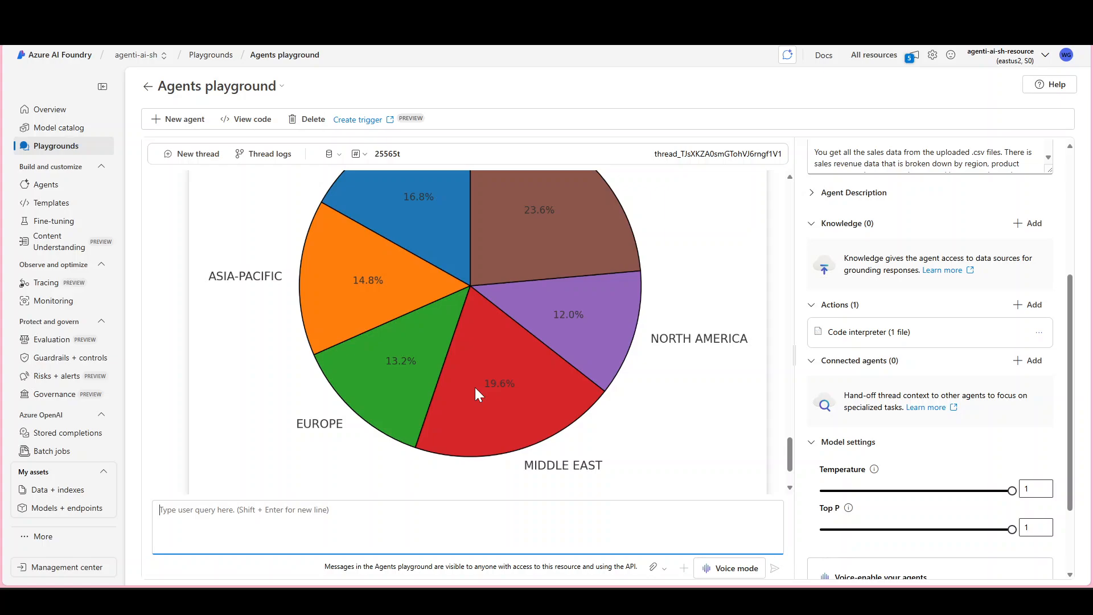
scroll(475, 388, "up", 1)
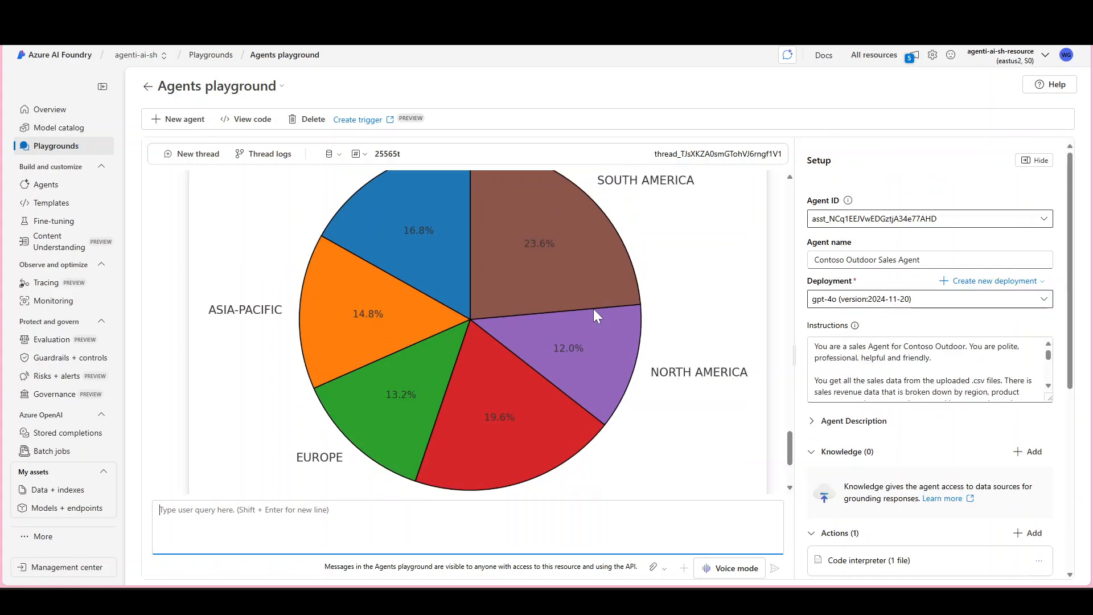